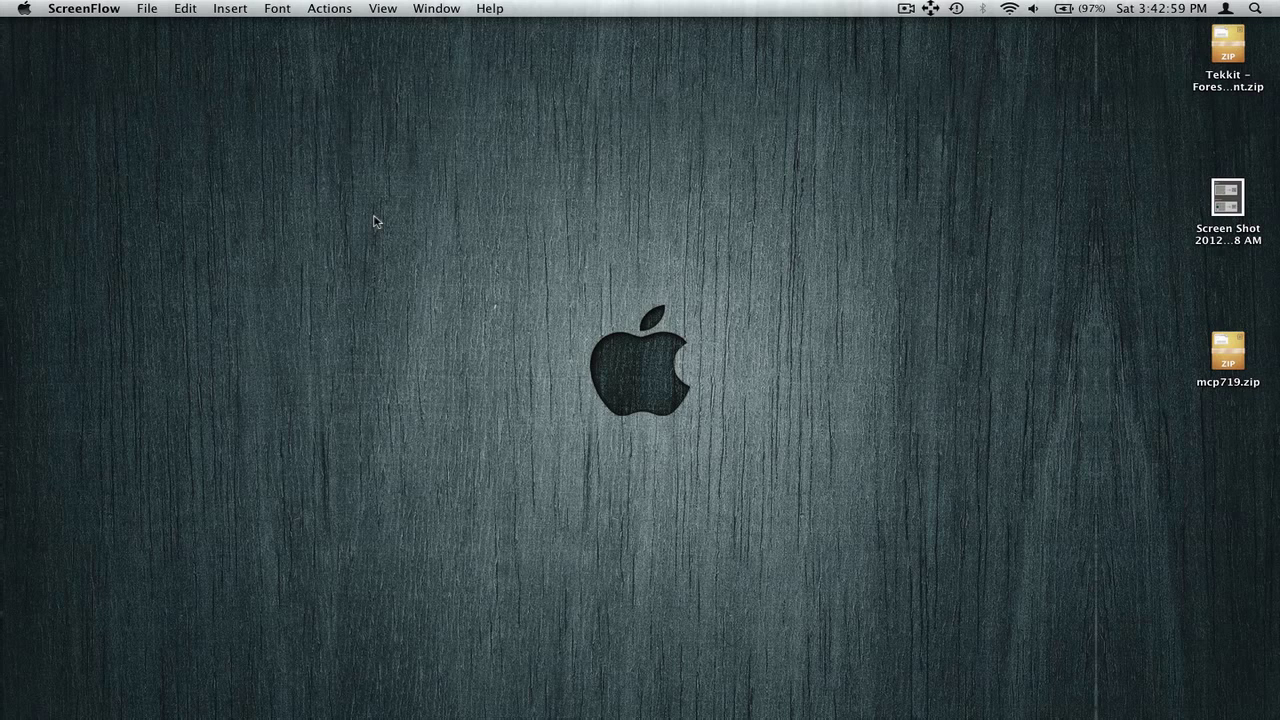
- Search Spotlight for 'java', then clear and dismiss the search without opening anything
{"action": "key", "text": "super+space"}
{"action": "type", "text": "jav"}
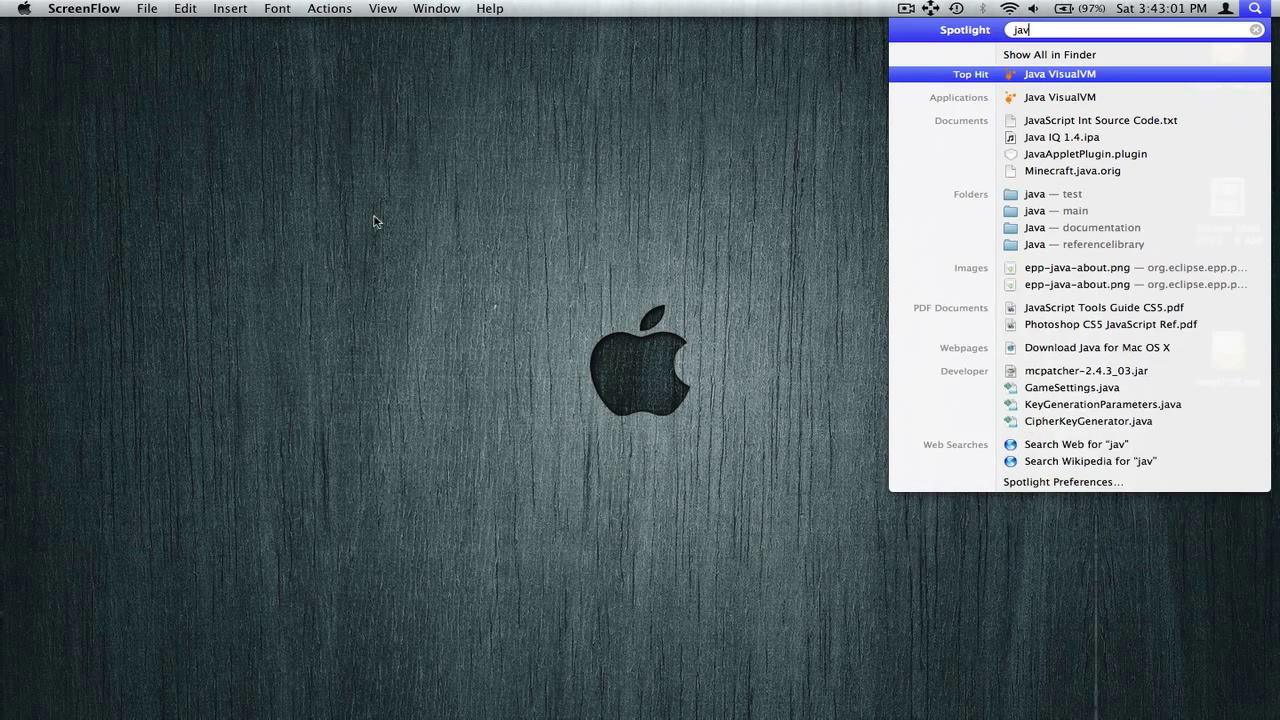
{"action": "type", "text": "apre"}
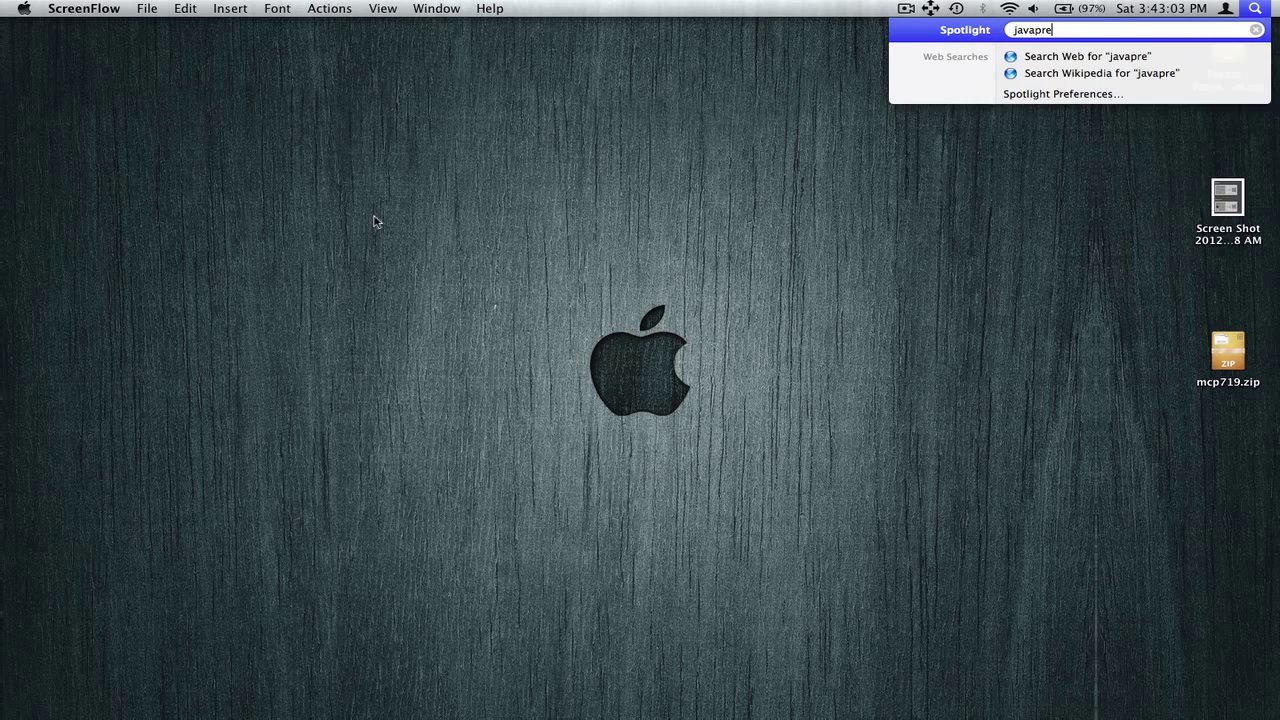
{"action": "key", "text": "BackSpace"}
{"action": "key", "text": "BackSpace"}
{"action": "key", "text": "BackSpace"}
{"action": "key", "text": "BackSpace"}
{"action": "key", "text": "Escape"}
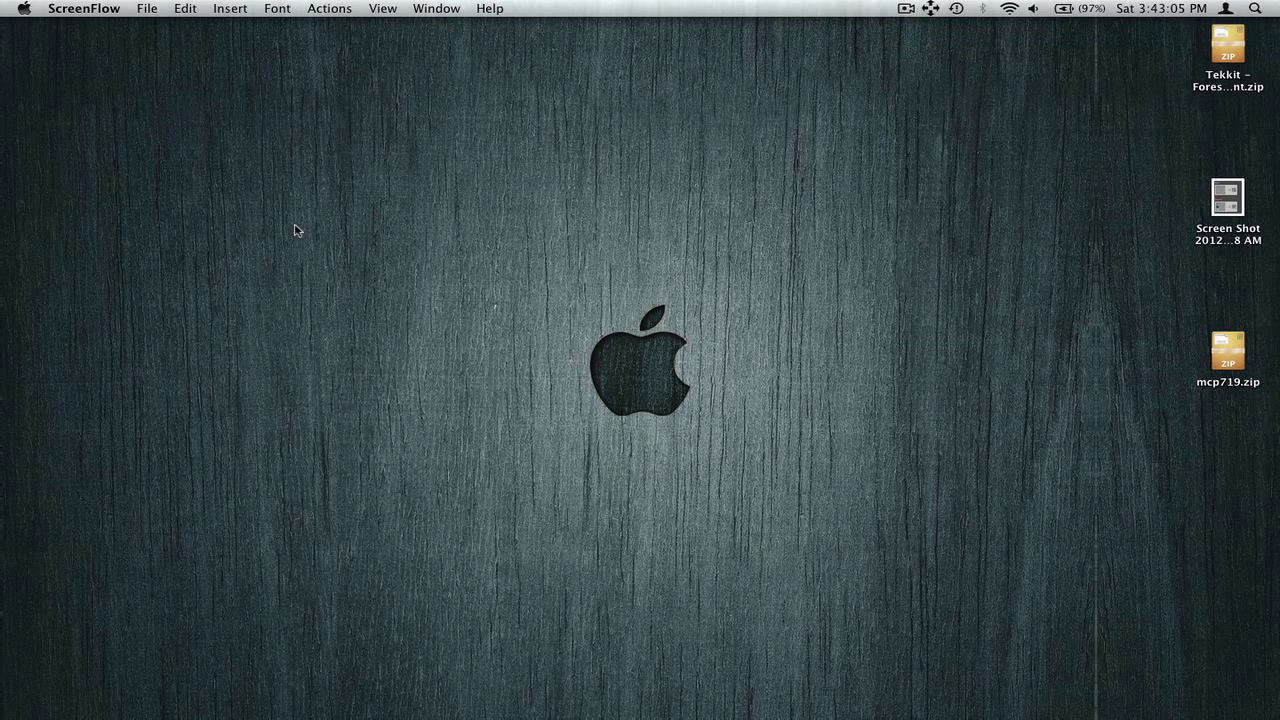
- Open System Preferences from the Apple menu
{"action": "key", "text": "super+Tab"}
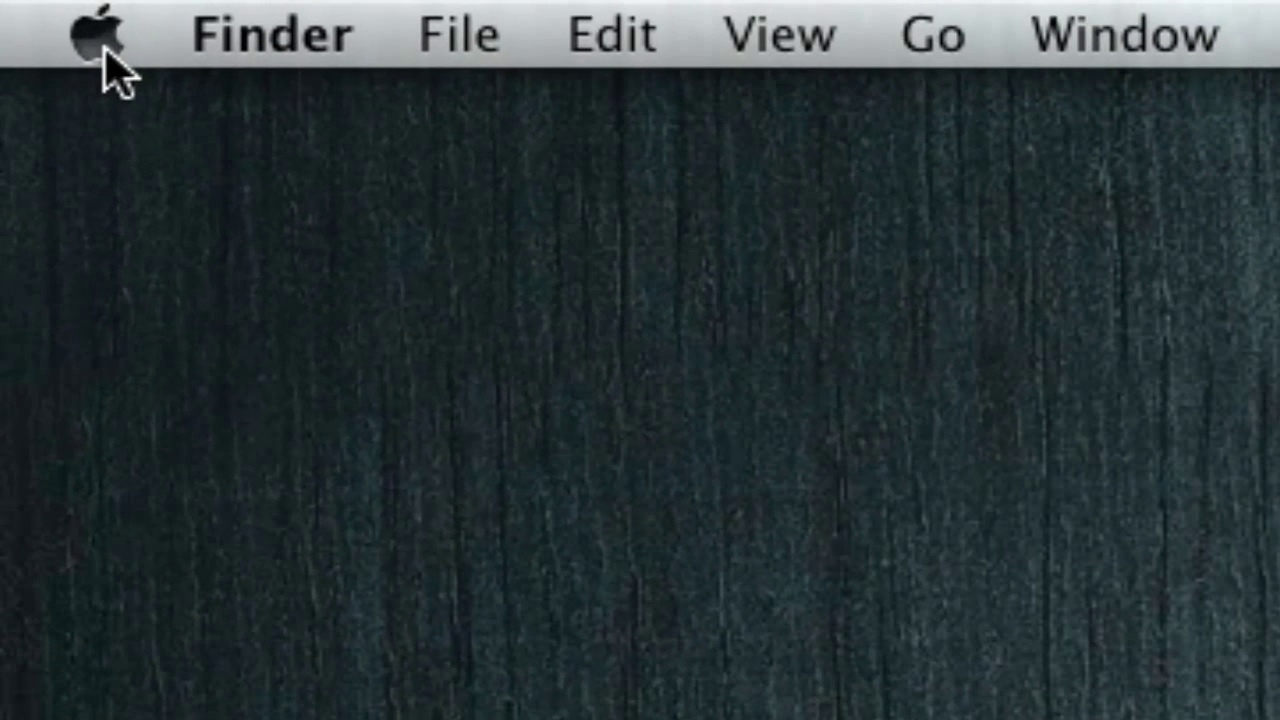
{"action": "left_click", "coordinate": [25, 11]}
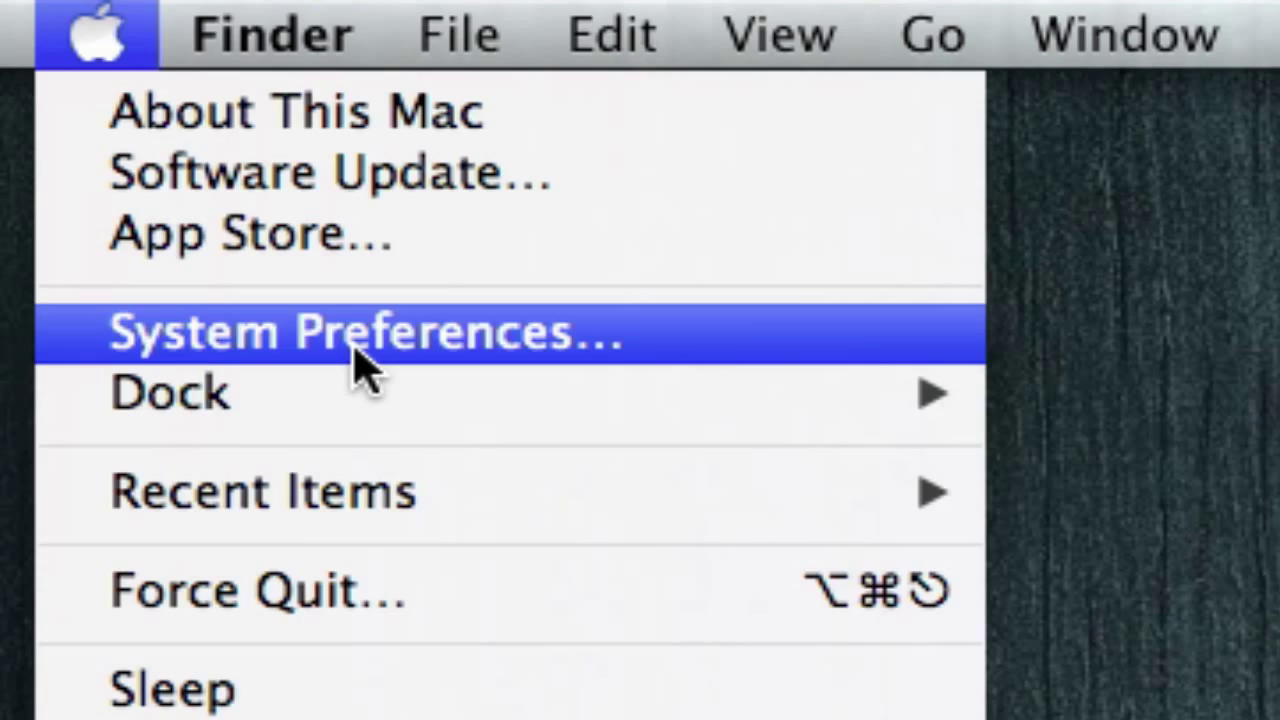
{"action": "left_click", "coordinate": [357, 362]}
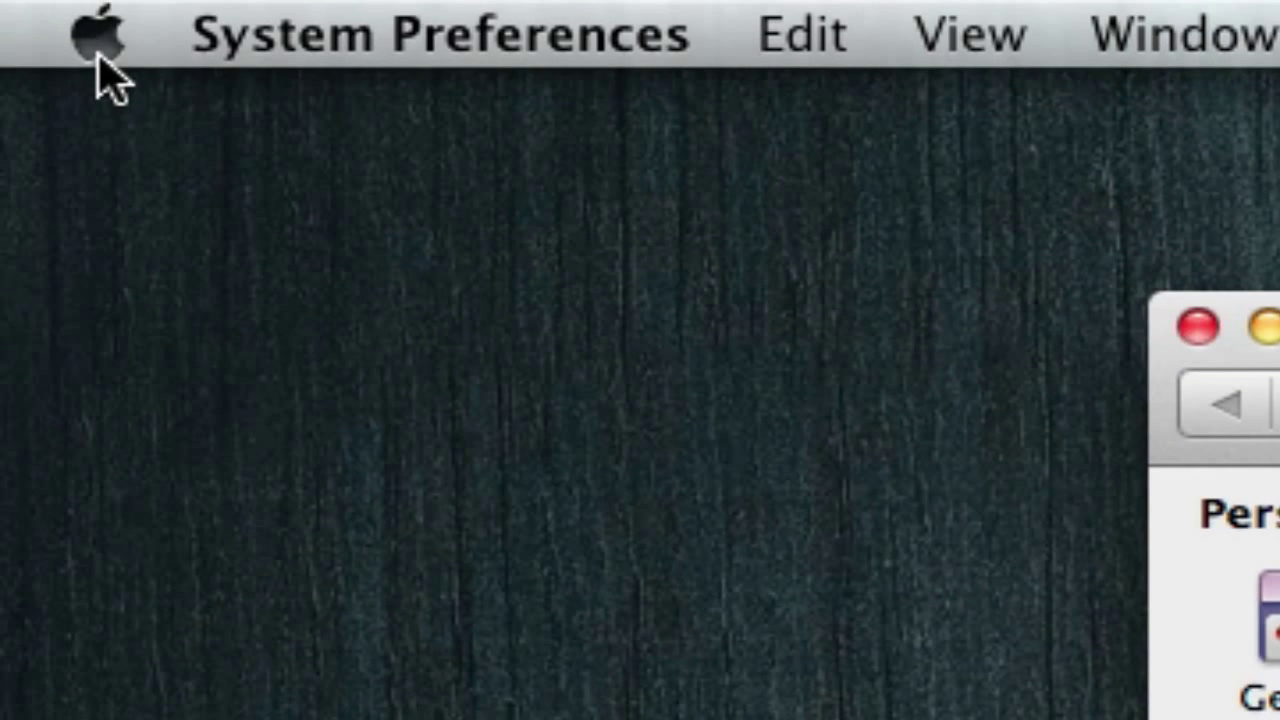
{"action": "left_click", "coordinate": [97, 56]}
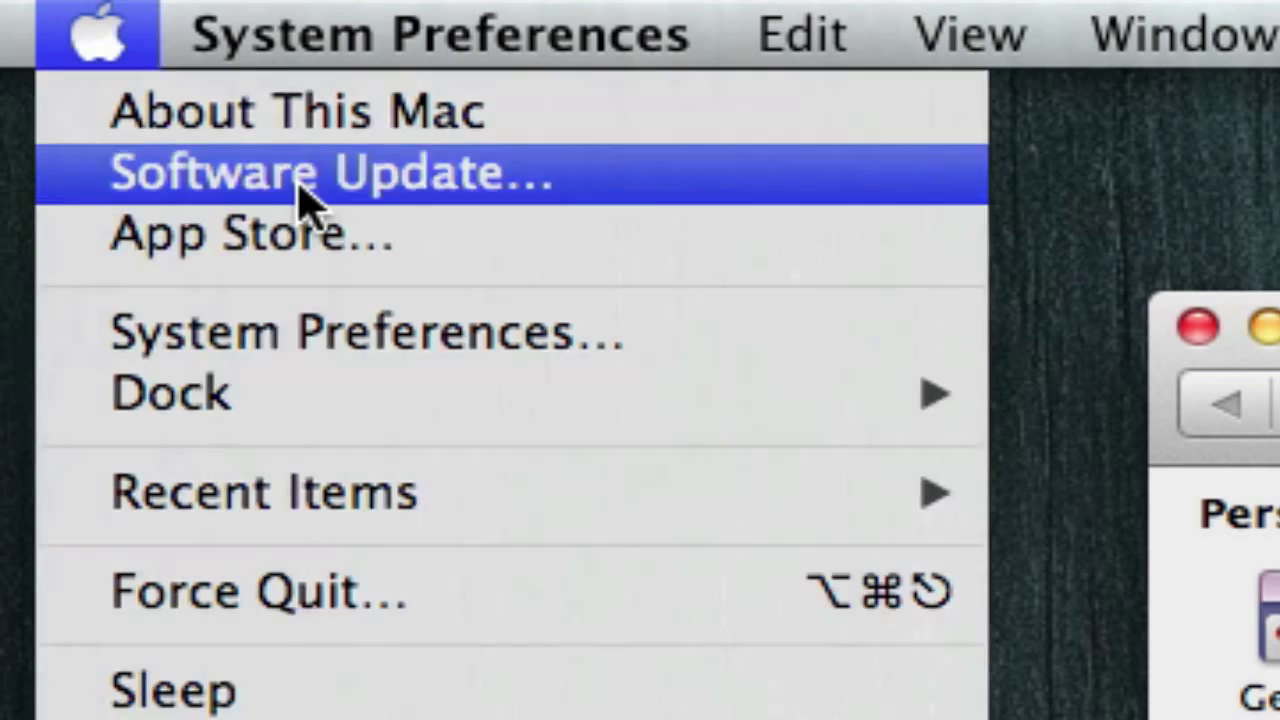
{"action": "left_click", "coordinate": [305, 190]}
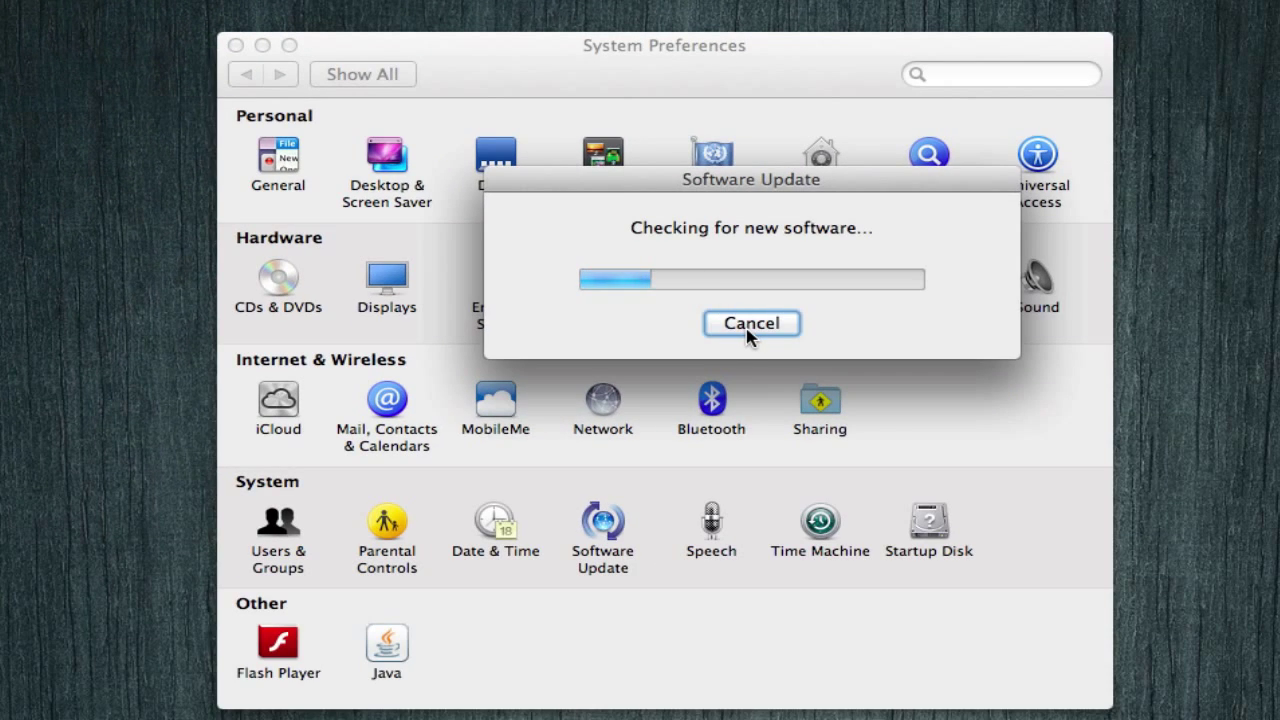
{"action": "left_click", "coordinate": [768, 333]}
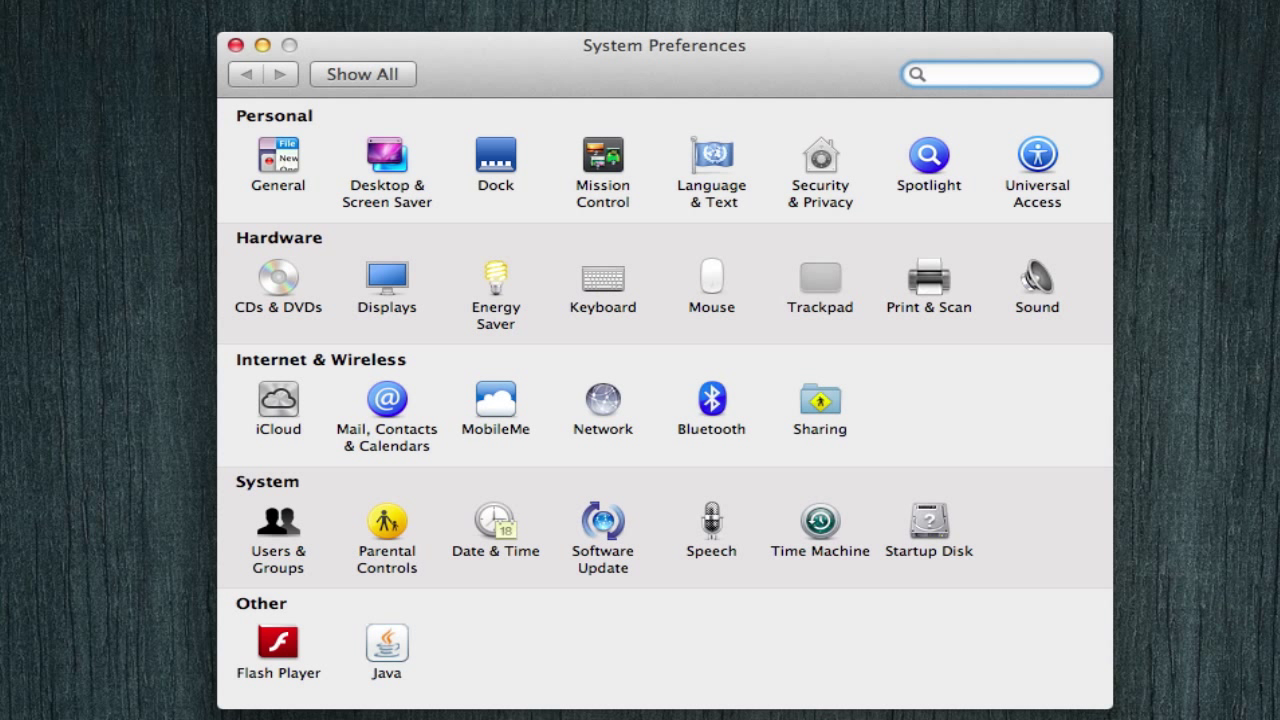
- Open the Java pane's runtime settings listing Java 1.7.0_09 and its runtime parameters
{"action": "left_click", "coordinate": [401, 645]}
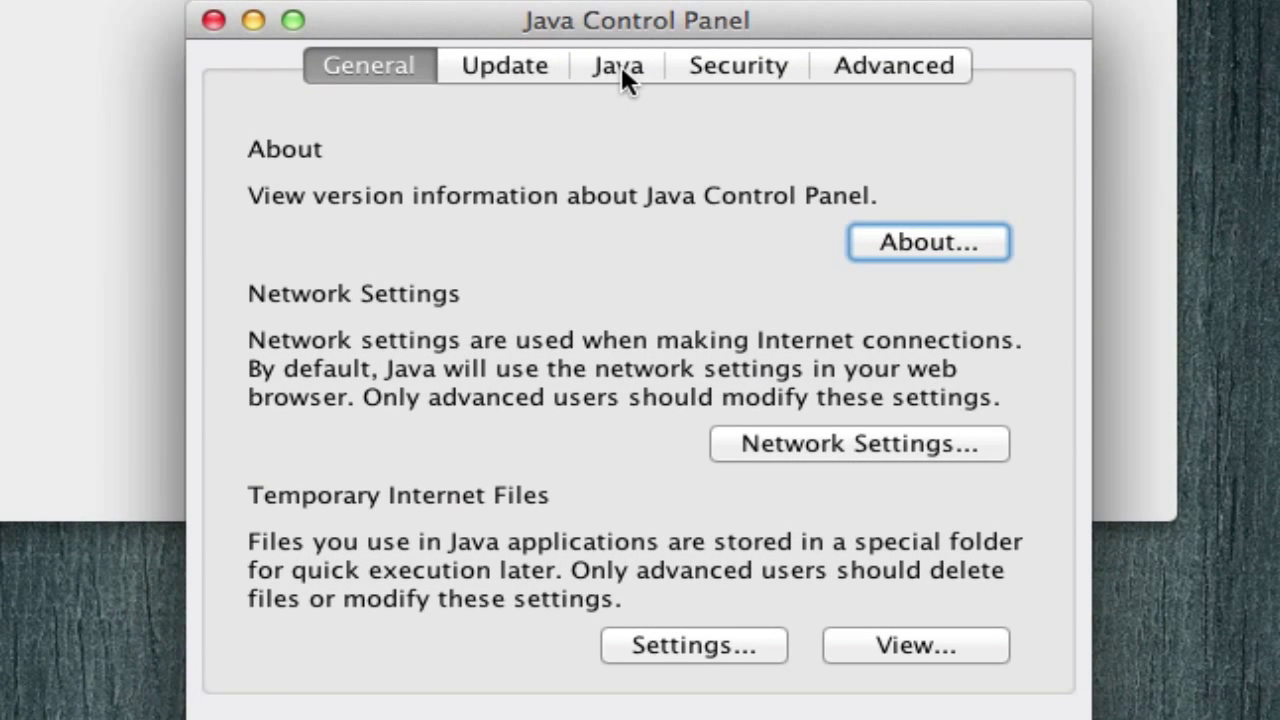
{"action": "left_click", "coordinate": [620, 70]}
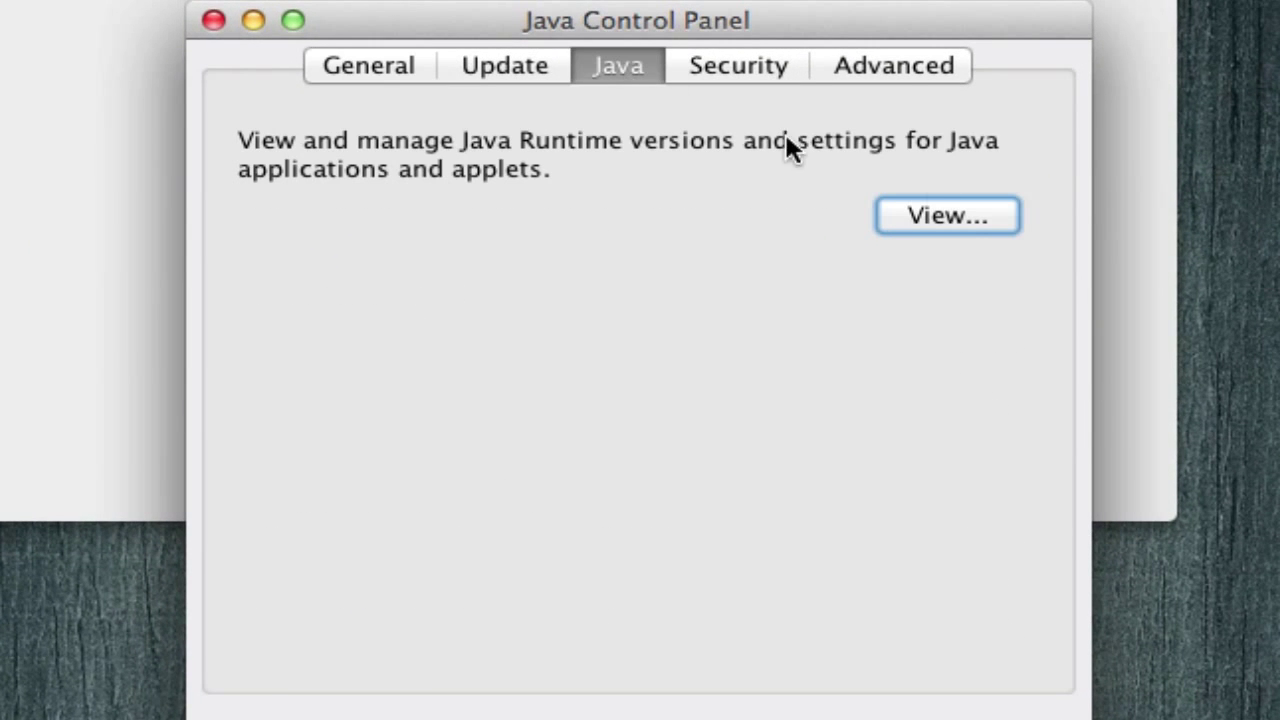
{"action": "left_click", "coordinate": [941, 218]}
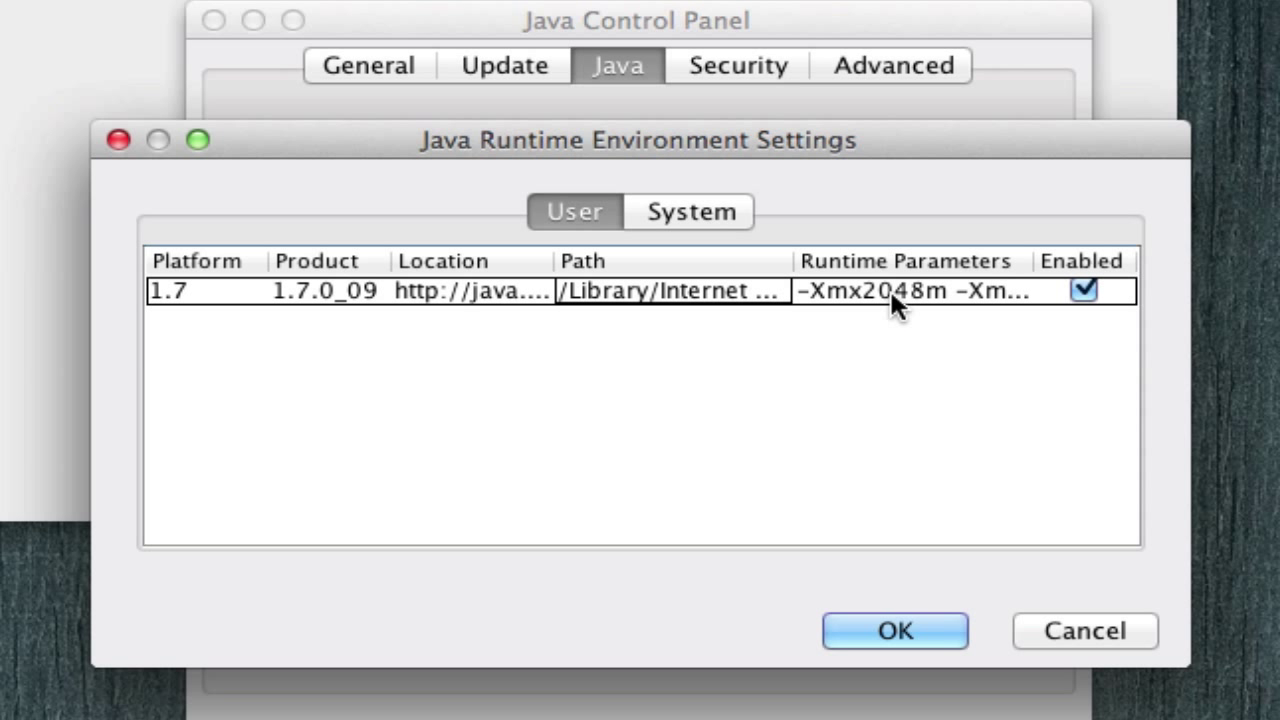
- Edit the 1.7 runtime parameters cell and check the -Xmx2048m maximum-memory value
{"action": "double_click", "coordinate": [891, 294]}
{"action": "left_click_drag", "start_coordinate": [897, 300], "coordinate": [877, 363]}
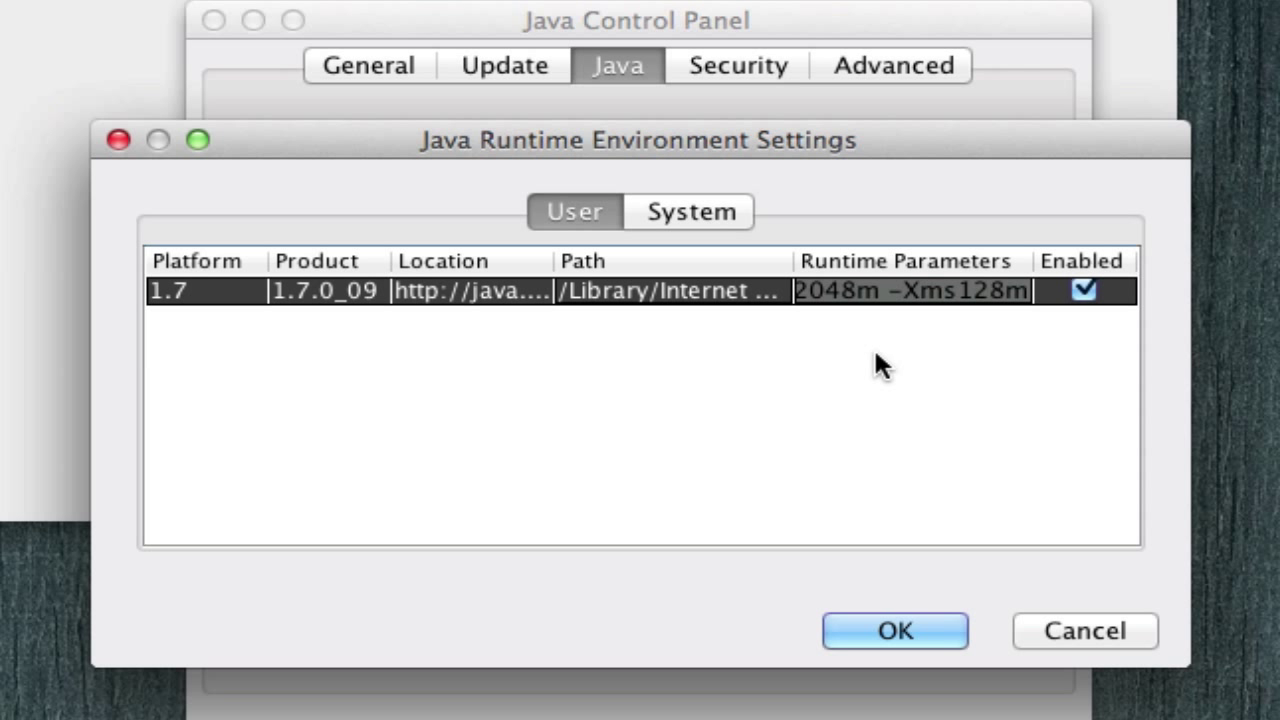
{"action": "left_click", "coordinate": [858, 290]}
{"action": "triple_click", "coordinate": [866, 298]}
{"action": "left_click", "coordinate": [868, 298]}
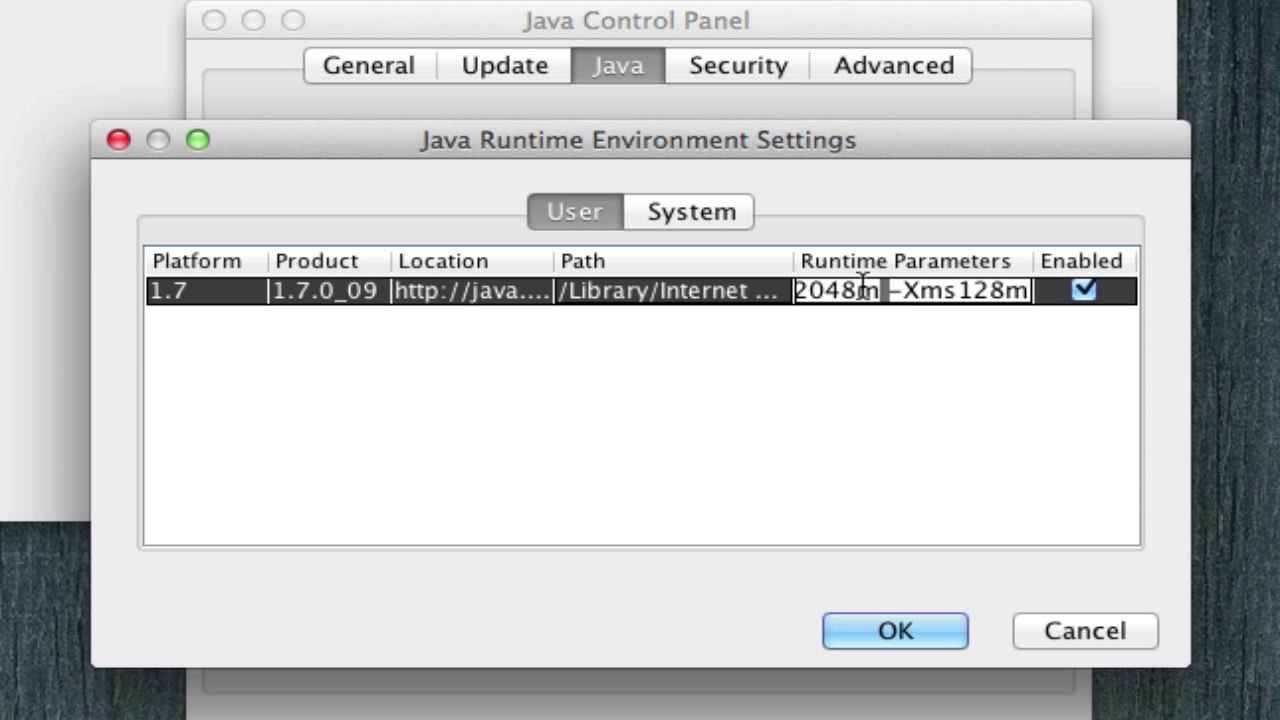
{"action": "key", "text": "Left"}
{"action": "key", "text": "Left"}
{"action": "key", "text": "Left"}
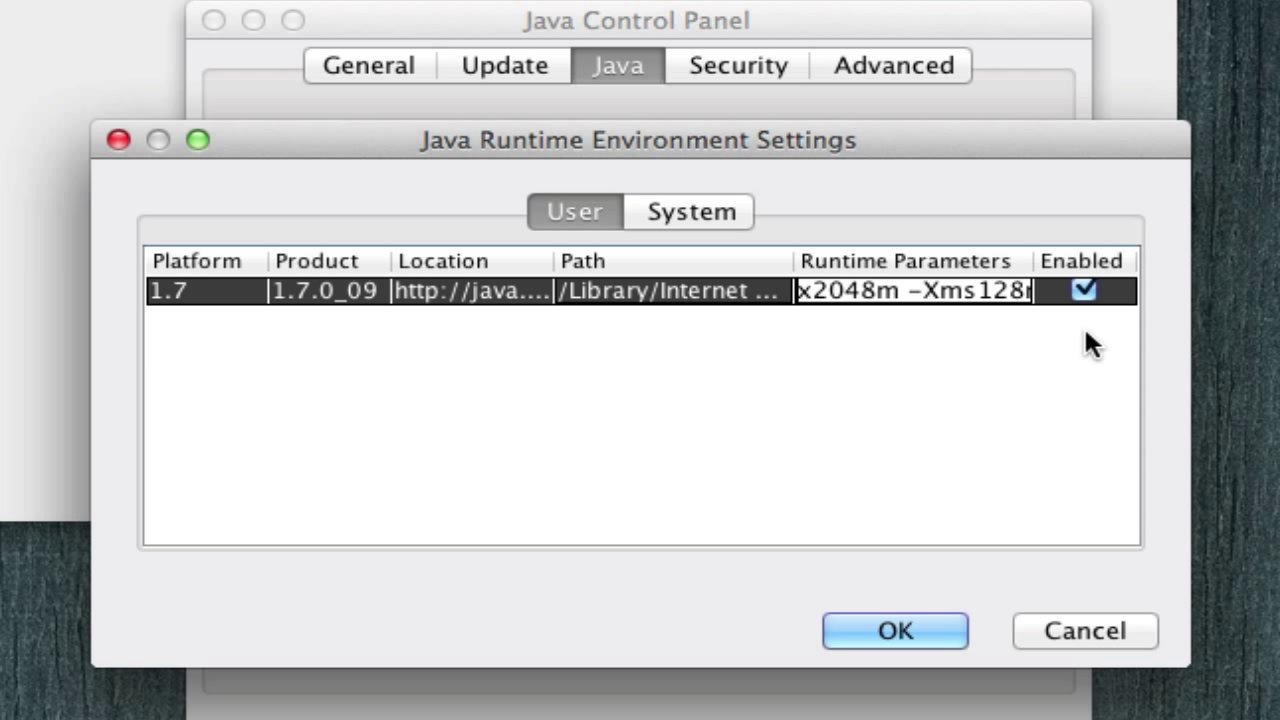
{"action": "key", "text": "Right"}
{"action": "key", "text": "Right"}
{"action": "key", "text": "Right"}
{"action": "key", "text": "Right"}
{"action": "key", "text": "Right"}
{"action": "key", "text": "Right"}
{"action": "key", "text": "Left"}
{"action": "key", "text": "Left"}
{"action": "key", "text": "Left"}
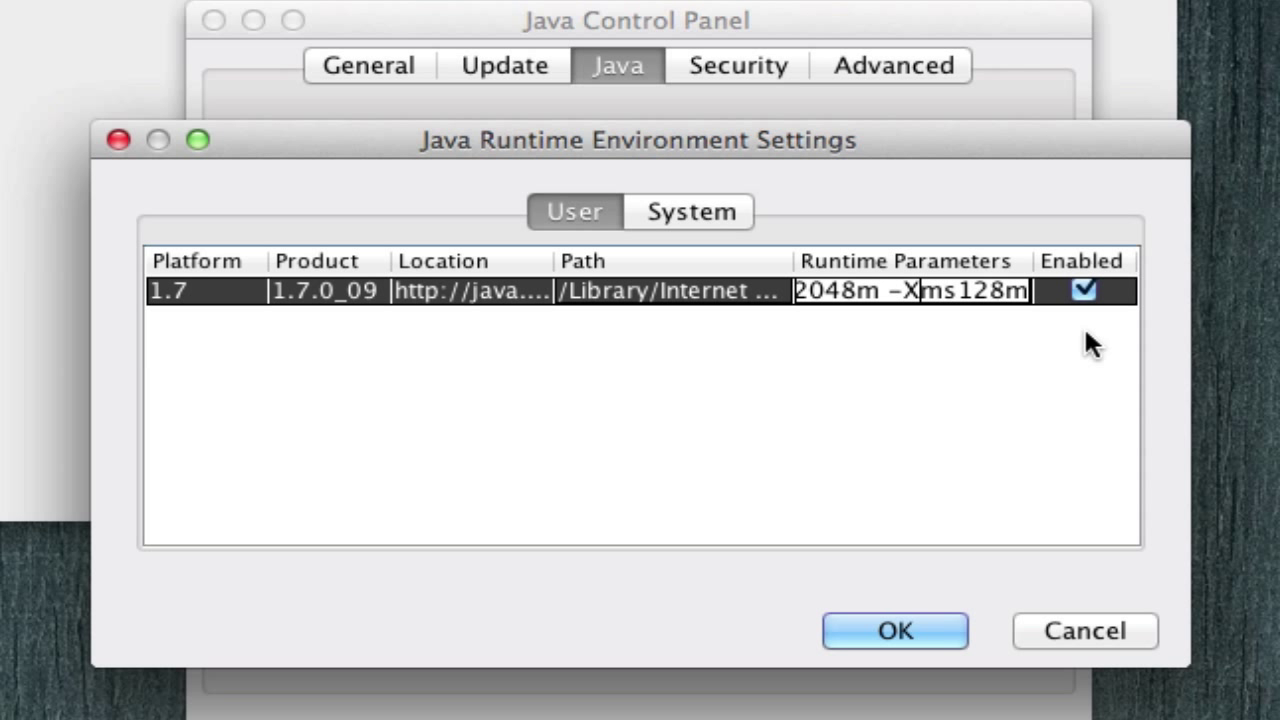
{"action": "key", "text": "Right"}
{"action": "key", "text": "Right"}
{"action": "key", "text": "Right"}
{"action": "key", "text": "Right"}
{"action": "key", "text": "Right"}
{"action": "key", "text": "Right"}
{"action": "key", "text": "Left"}
{"action": "key", "text": "Left"}
{"action": "key", "text": "Left"}
{"action": "key", "text": "Left"}
{"action": "key", "text": "Left"}
{"action": "key", "text": "Left"}
{"action": "key", "text": "Left"}
{"action": "key", "text": "Left"}
{"action": "key", "text": "Left"}
{"action": "key", "text": "Right"}
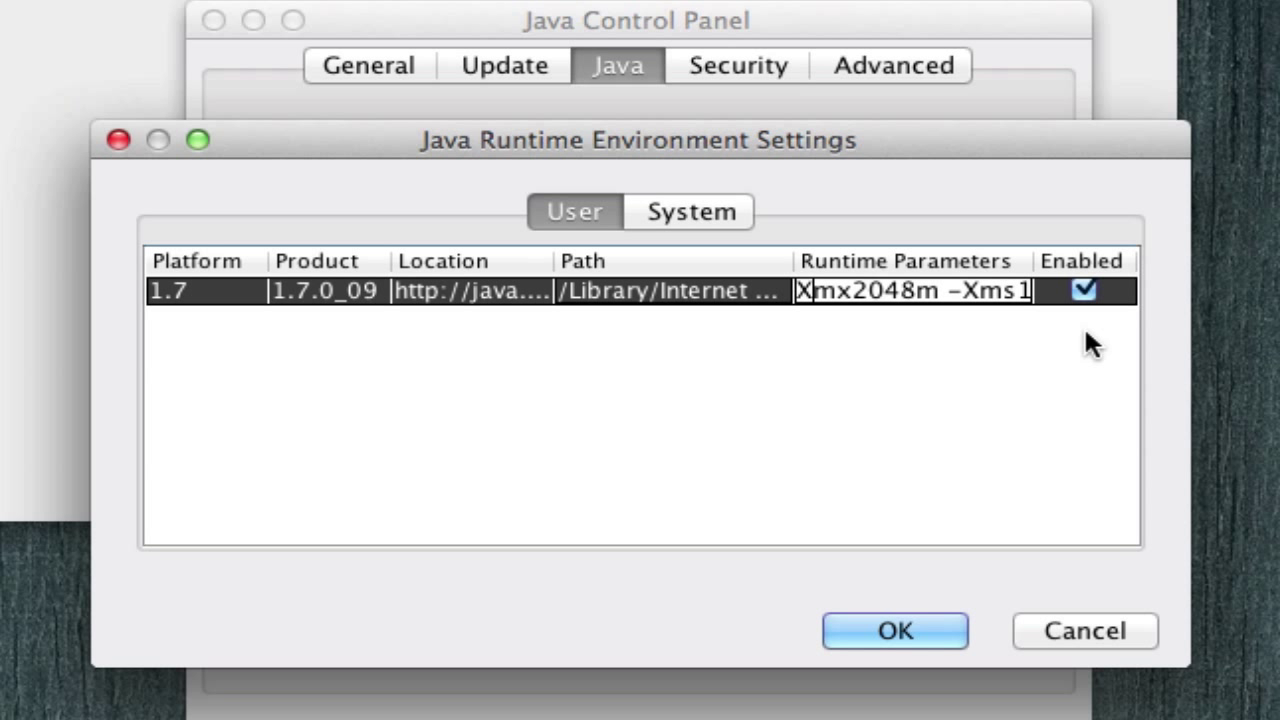
{"action": "key", "text": "Right"}
{"action": "key", "text": "Right"}
{"action": "key", "text": "Right"}
{"action": "key", "text": "Left"}
{"action": "key", "text": "Left"}
{"action": "key", "text": "Left"}
{"action": "key", "text": "Right"}
- Complete the parameters as -Xmx2048m -Xms128m, then confirm and apply the Java settings
{"action": "key", "text": "Right"}
{"action": "key", "text": "Right"}
{"action": "key", "text": "Right"}
{"action": "key", "text": "Right"}
{"action": "key", "text": "Right"}
{"action": "key", "text": "Left"}
{"action": "key", "text": "Left"}
{"action": "key", "text": "Left"}
{"action": "key", "text": "Left"}
{"action": "key", "text": "Right"}
{"action": "key", "text": "Right"}
{"action": "key", "text": "Right"}
{"action": "key", "text": "Right"}
{"action": "left_click", "coordinate": [981, 289]}
{"action": "key", "text": "Home"}
{"action": "key", "text": "Right"}
{"action": "key", "text": "Right"}
{"action": "key", "text": "Right"}
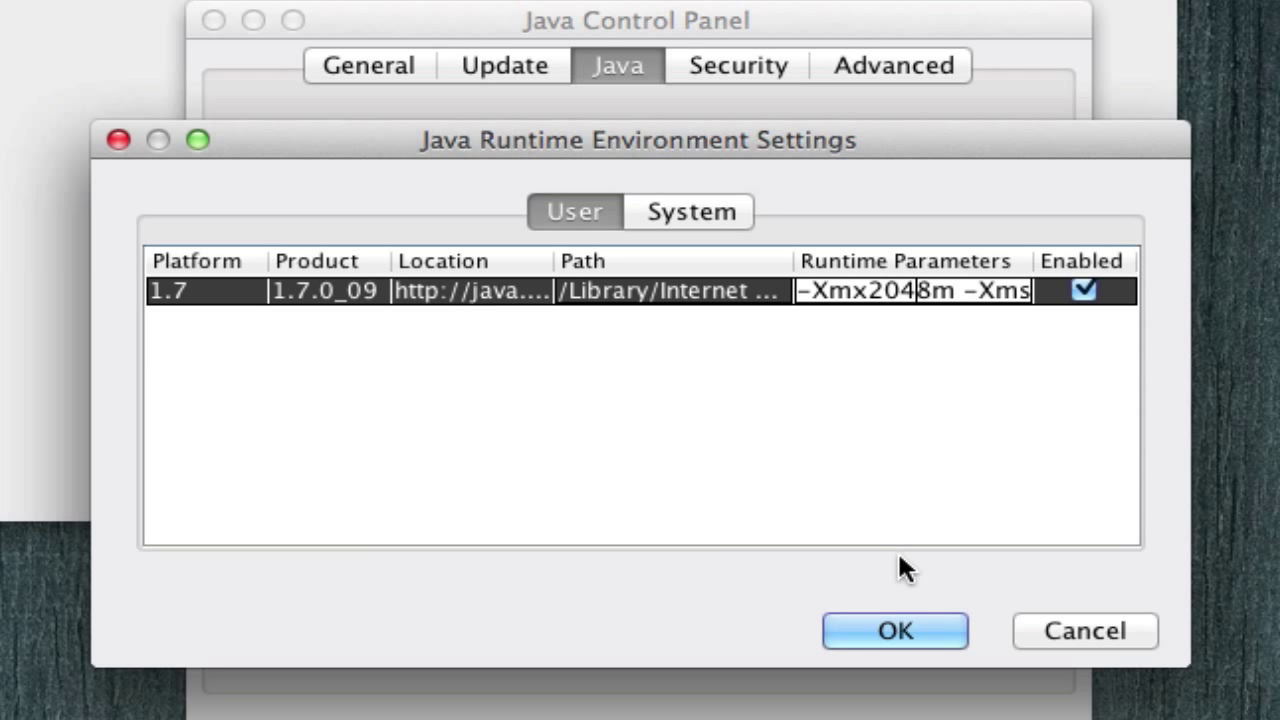
{"action": "key", "text": "Left"}
{"action": "key", "text": "Left"}
{"action": "key", "text": "Left"}
{"action": "key", "text": "Right"}
{"action": "key", "text": "Right"}
{"action": "key", "text": "Right"}
{"action": "key", "text": "End"}
{"action": "type", "text": "128m"}
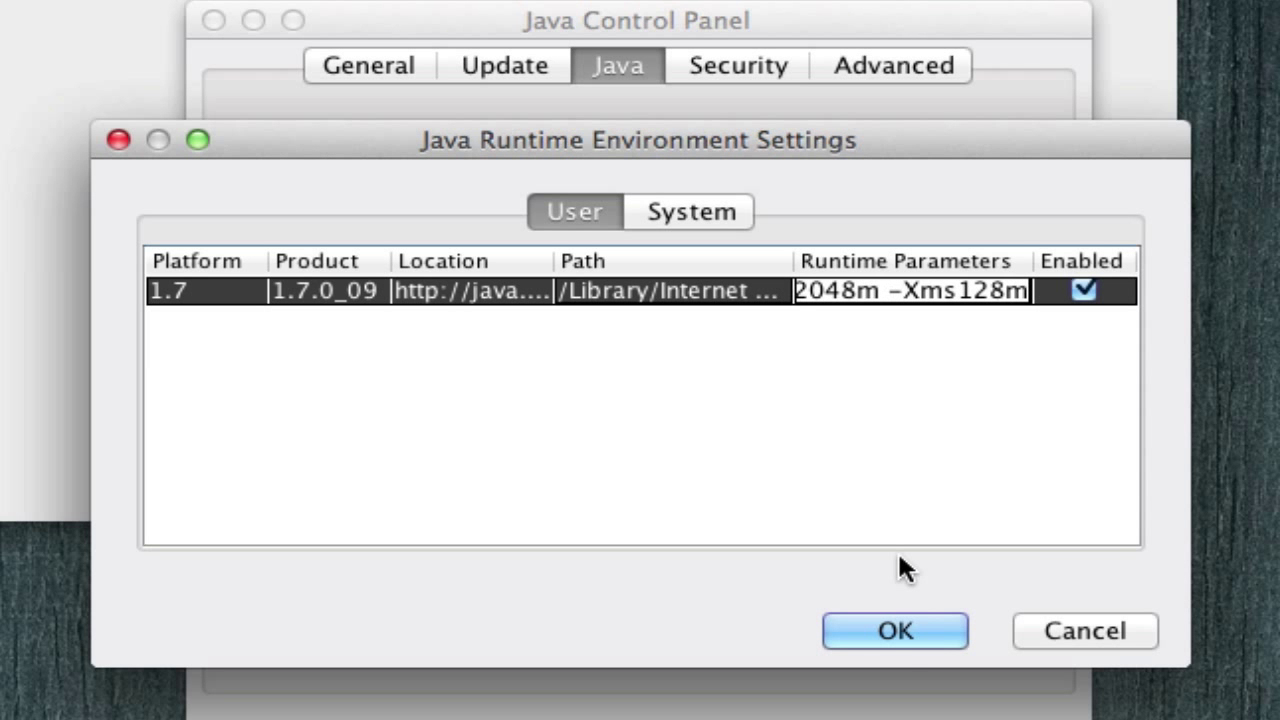
{"action": "left_click", "coordinate": [899, 628]}
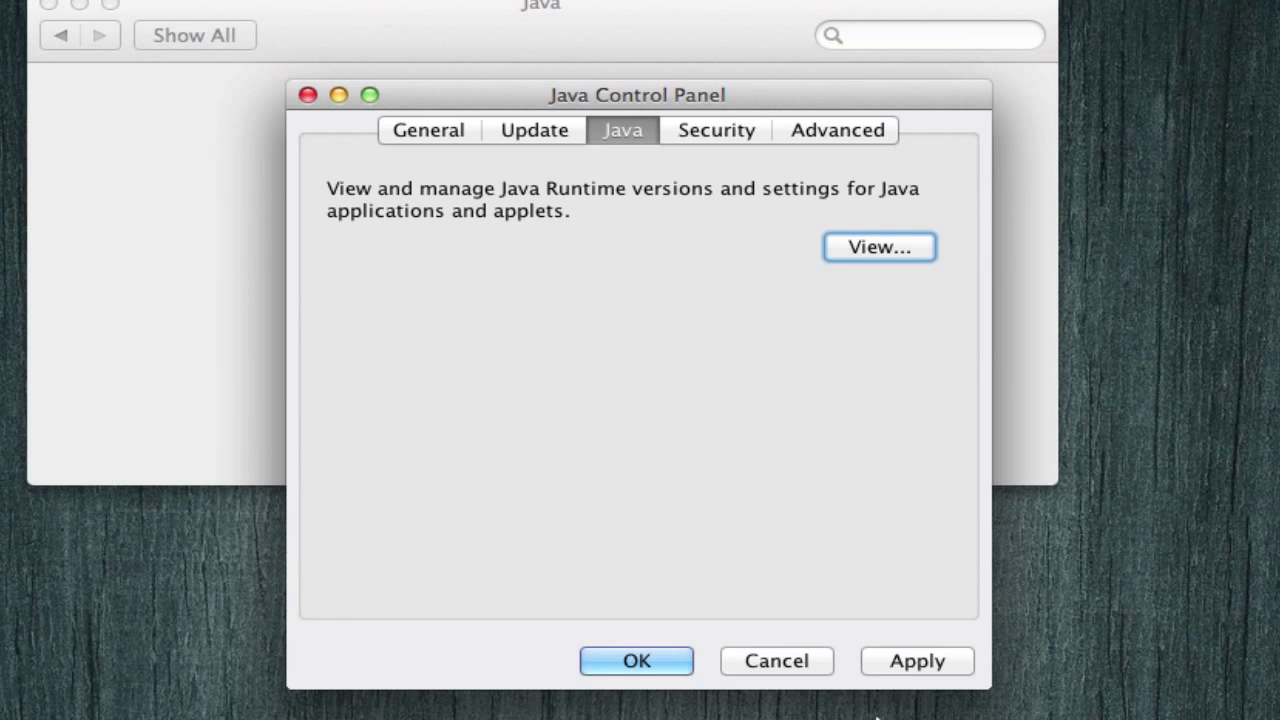
{"action": "left_click", "coordinate": [910, 666]}
- Close the Java Control Panel and show the Minecraft app's package contents
{"action": "left_click", "coordinate": [642, 668]}
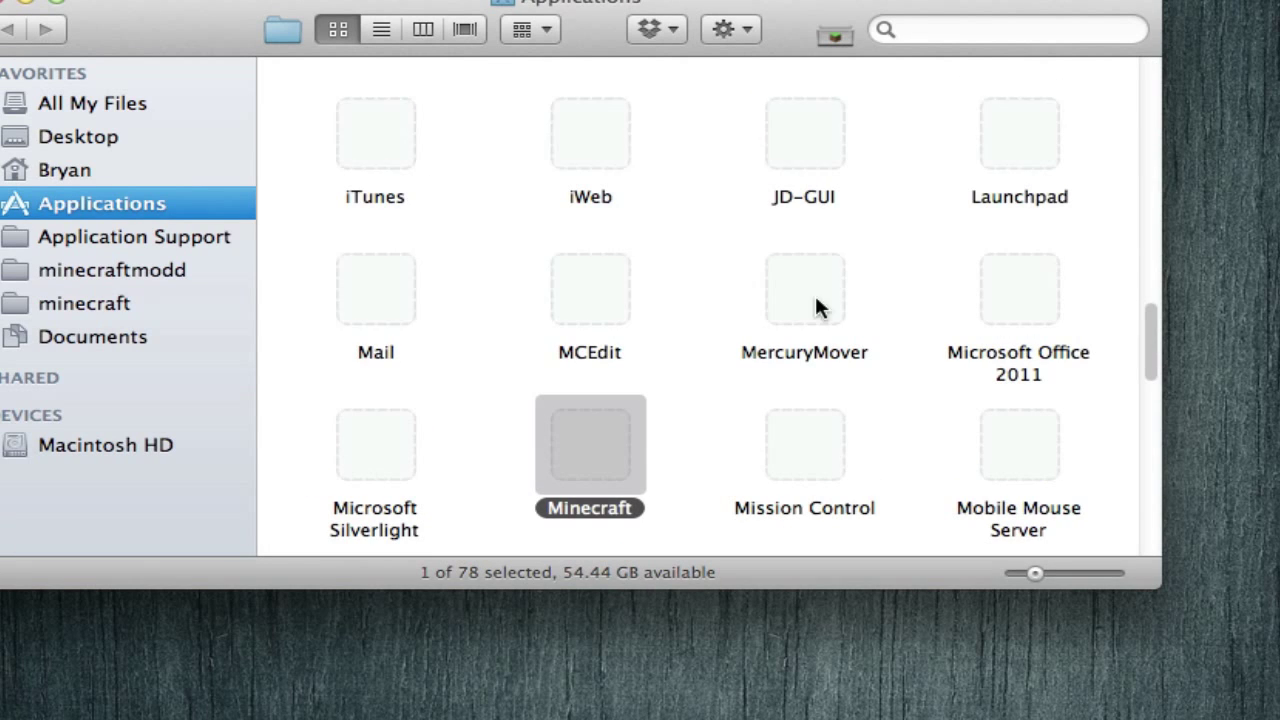
{"action": "right_click", "coordinate": [577, 476]}
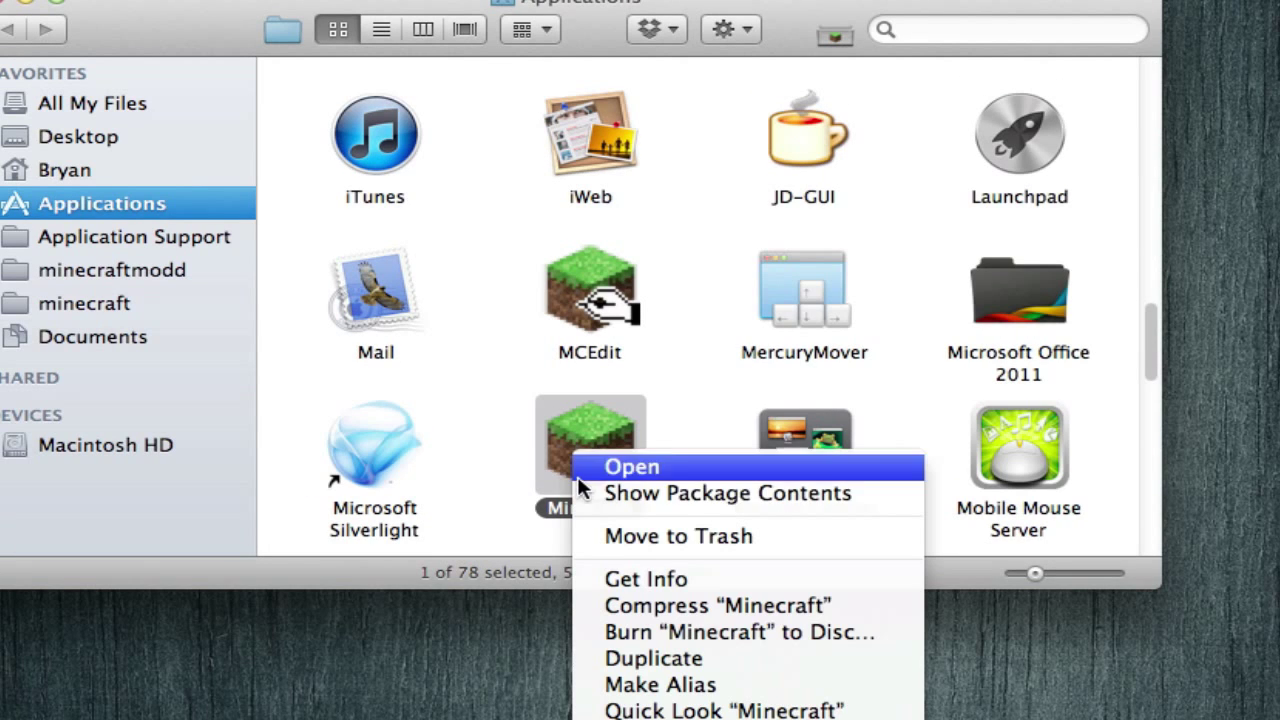
{"action": "left_click", "coordinate": [604, 493]}
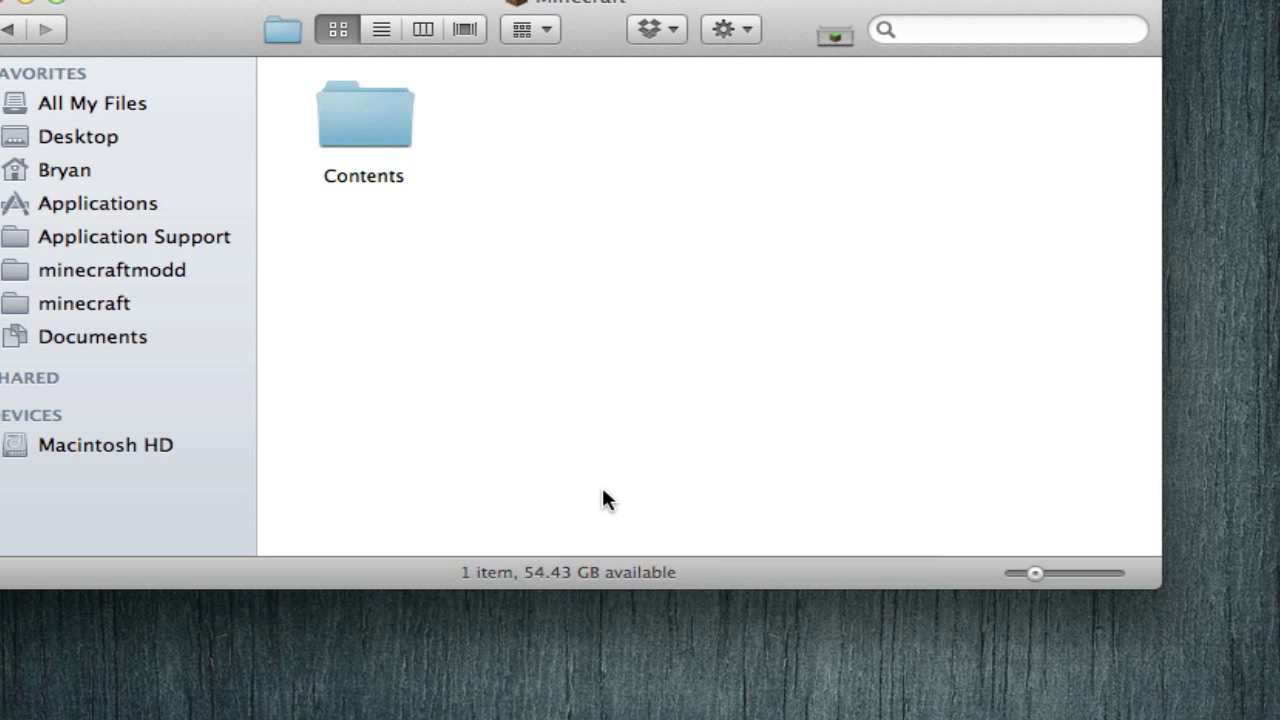
- Open Info.plist from the Contents folder in TextWrangler
{"action": "double_click", "coordinate": [379, 115]}
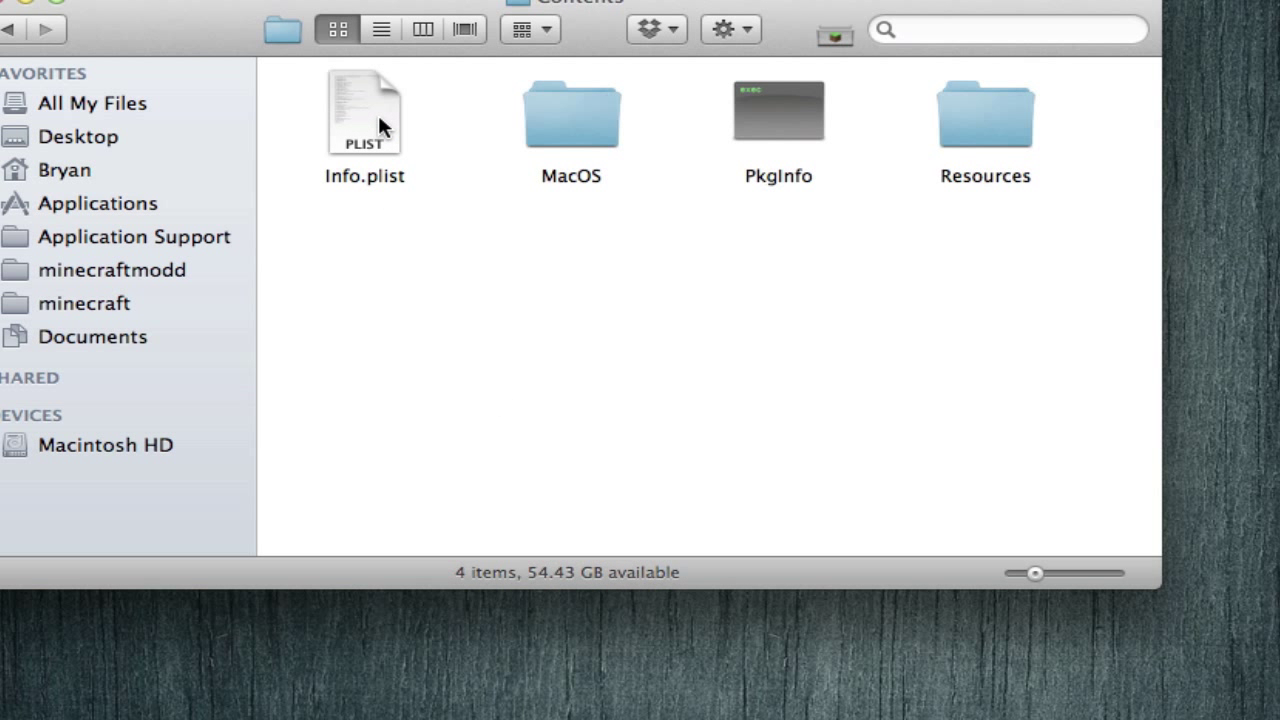
{"action": "right_click", "coordinate": [379, 121]}
{"action": "mouse_move", "coordinate": [467, 157]}
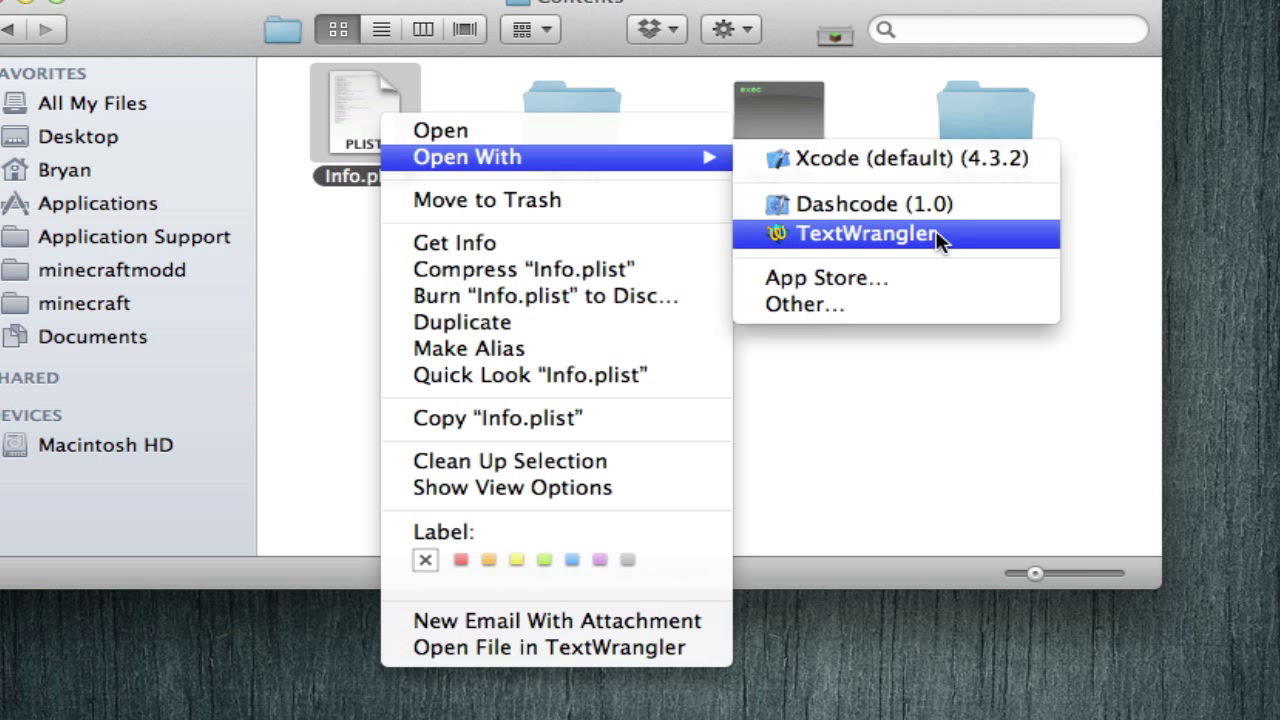
{"action": "left_click", "coordinate": [935, 232]}
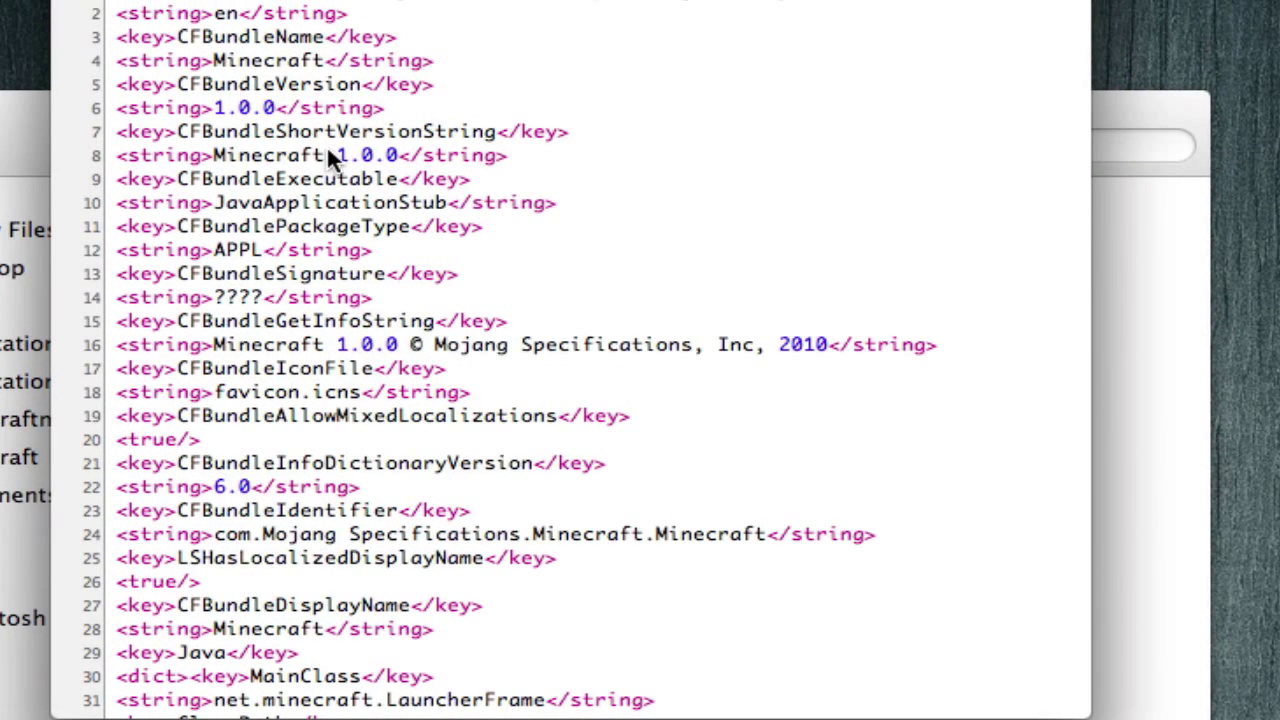
- Scroll to the VMOptions memory values on line 45 and position the cursor within them
{"action": "scroll", "coordinate": [497, 259], "scroll_direction": "down", "scroll_amount": 2}
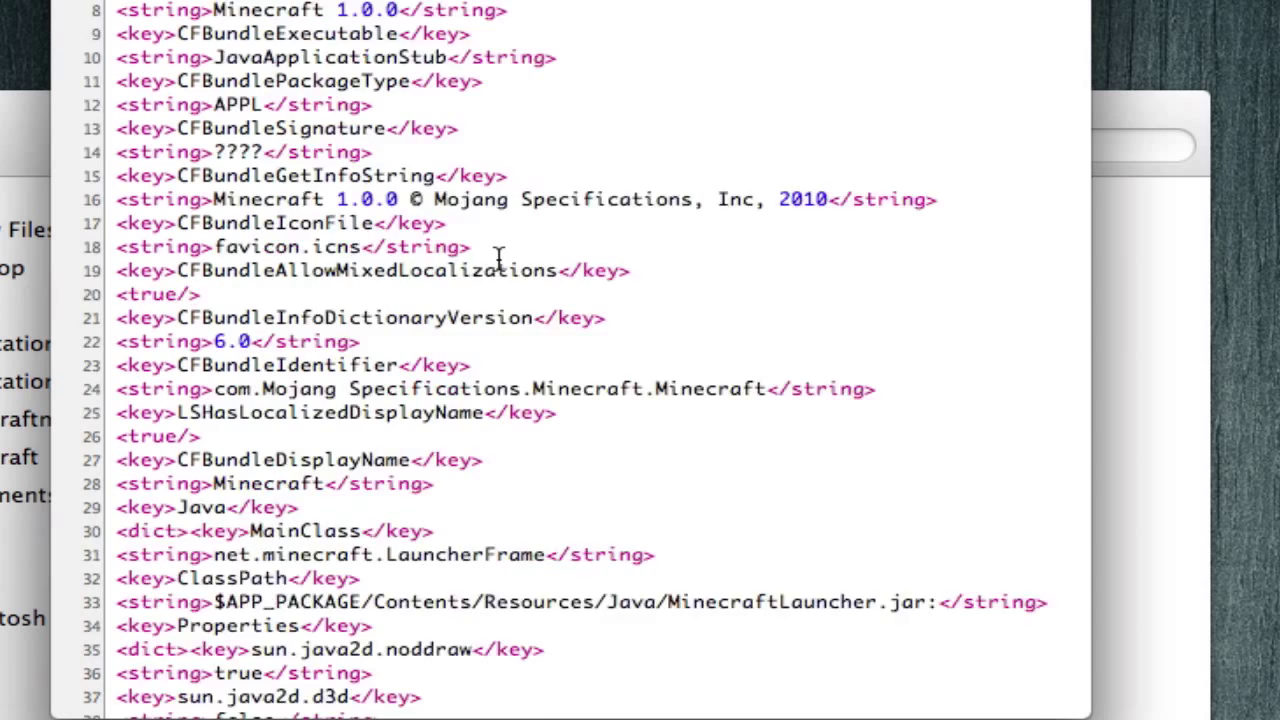
{"action": "scroll", "coordinate": [497, 259], "scroll_direction": "down", "scroll_amount": 4}
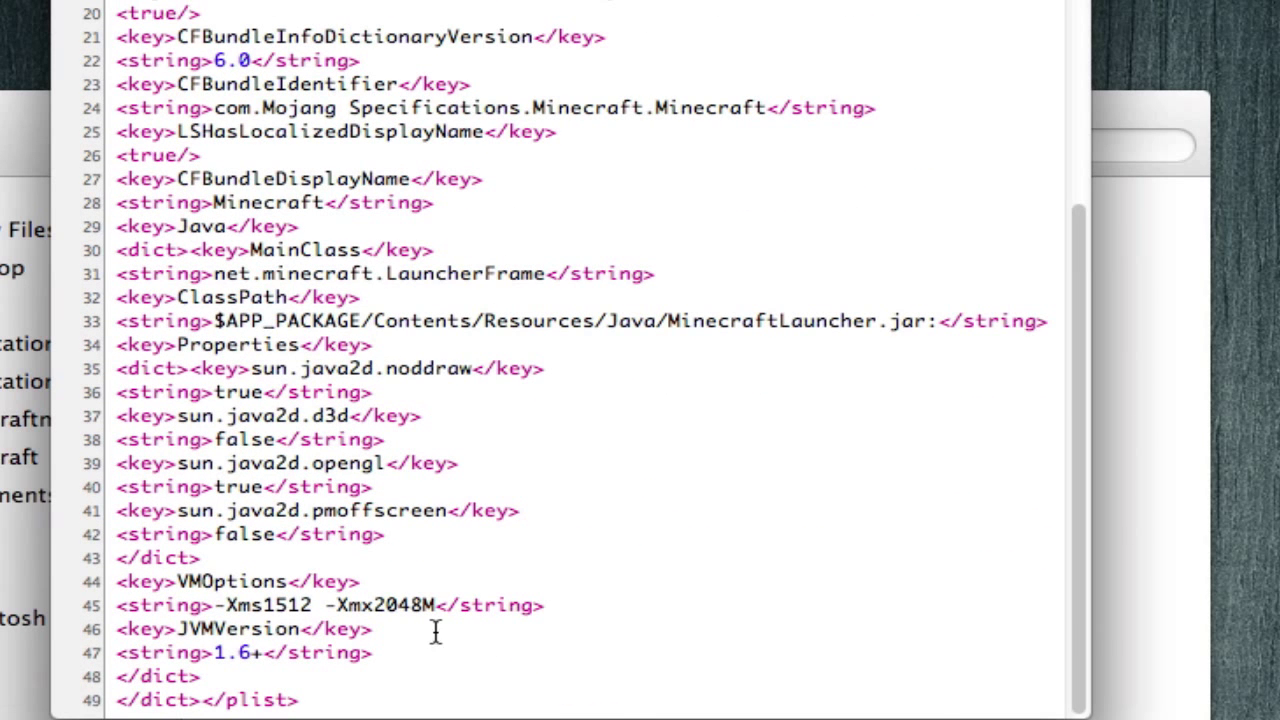
{"action": "left_click", "coordinate": [276, 605]}
{"action": "key", "text": "Right"}
{"action": "key", "text": "Right"}
{"action": "key", "text": "Right"}
{"action": "key", "text": "Right"}
{"action": "key", "text": "Right"}
{"action": "key", "text": "Right"}
{"action": "key", "text": "Left"}
{"action": "key", "text": "Left"}
{"action": "key", "text": "Right"}
{"action": "key", "text": "Right"}
{"action": "key", "text": "Right"}
{"action": "key", "text": "Right"}
{"action": "key", "text": "Left"}
{"action": "key", "text": "Left"}
{"action": "key", "text": "Left"}
{"action": "key", "text": "Left"}
{"action": "key", "text": "Right"}
{"action": "key", "text": "Right"}
{"action": "key", "text": "Left"}
{"action": "key", "text": "Left"}
{"action": "key", "text": "Left"}
{"action": "key", "text": "Left"}
{"action": "key", "text": "Left"}
{"action": "key", "text": "Right"}
{"action": "key", "text": "Right"}
- Replace the 1512 minimum memory with 128 and close Info.plist
{"action": "key", "text": "BackSpace"}
{"action": "key", "text": "BackSpace"}
{"action": "key", "text": "BackSpace"}
{"action": "key", "text": "BackSpace"}
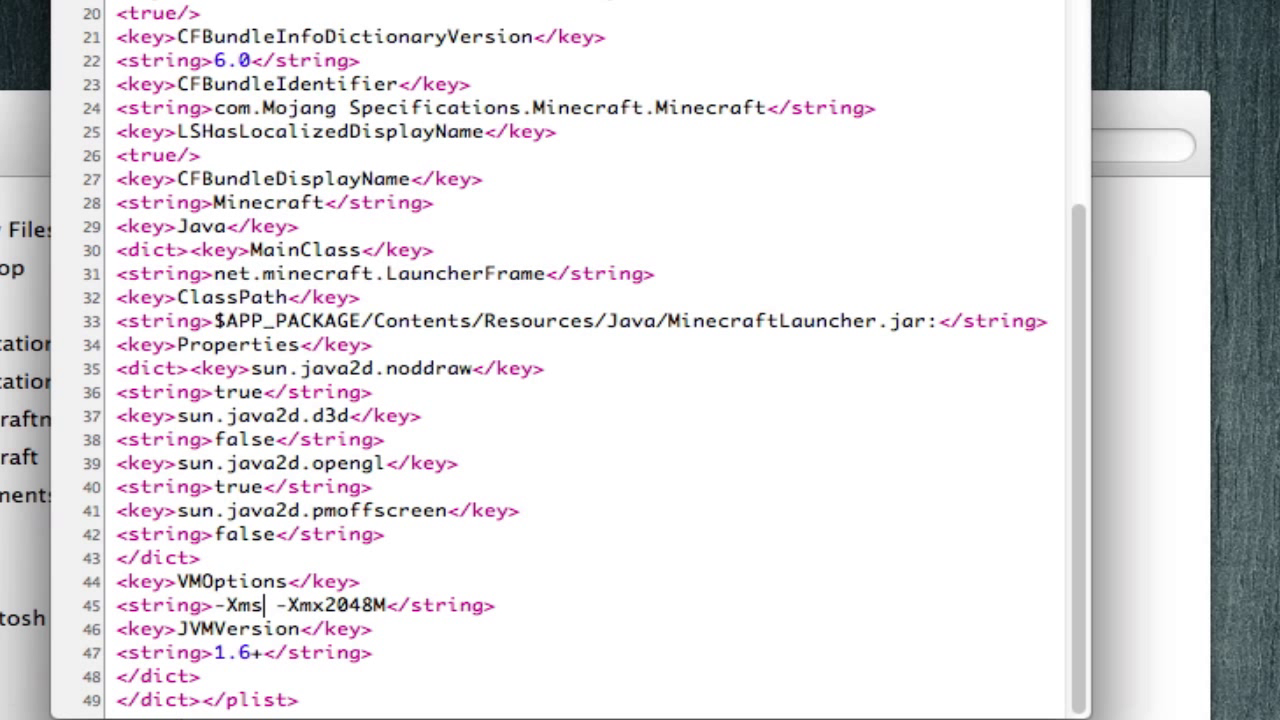
{"action": "type", "text": "128"}
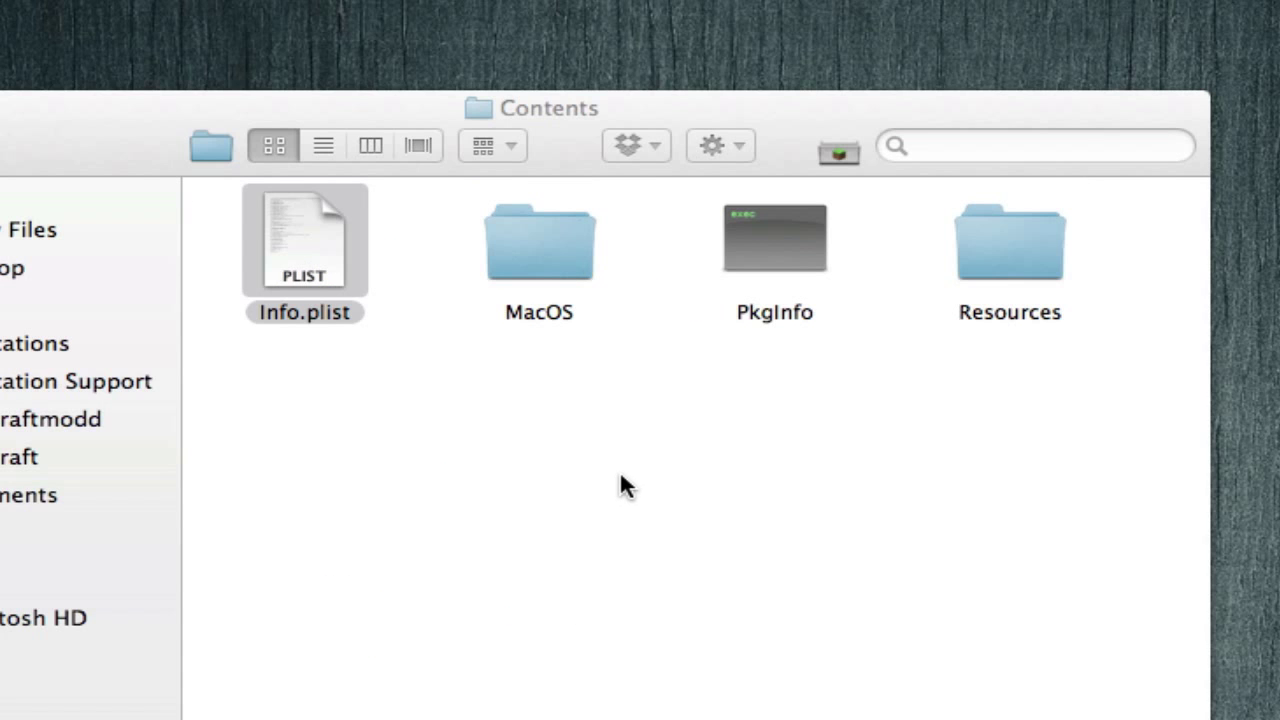
{"action": "left_click", "coordinate": [600, 475]}
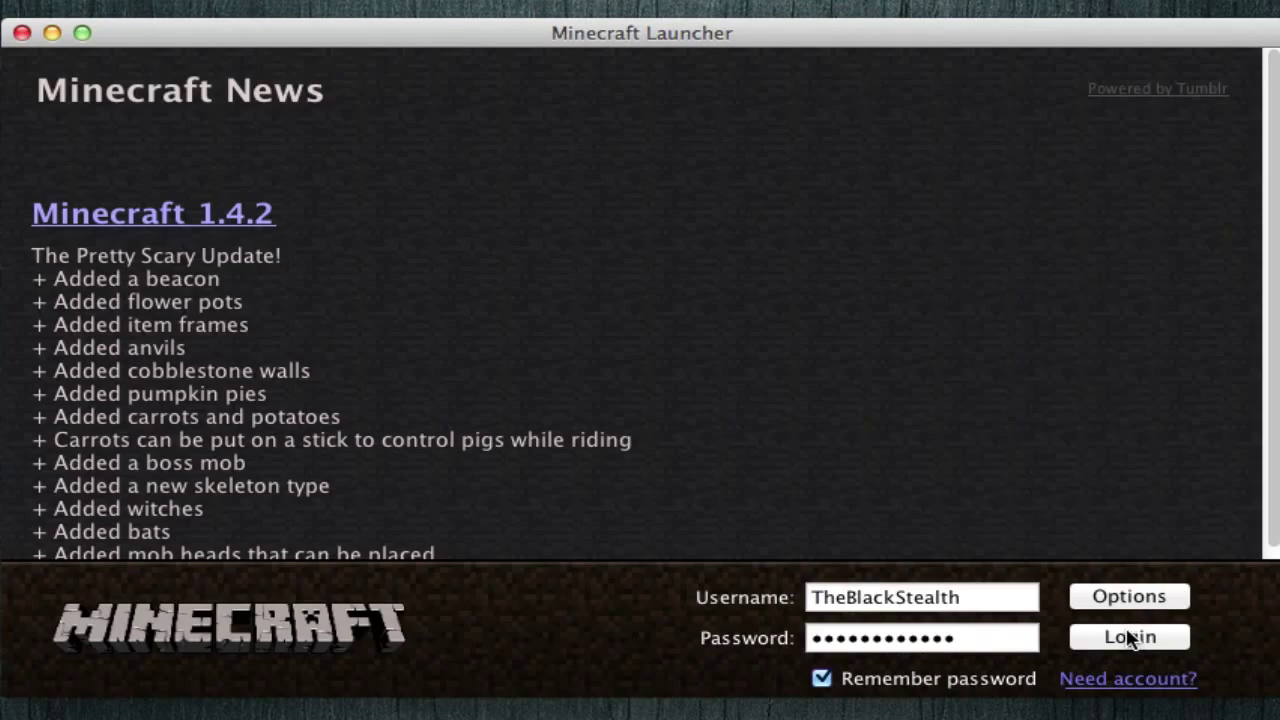
- Log in through the Minecraft Launcher and open the saved-world list from the title menu
{"action": "left_click", "coordinate": [1130, 634]}
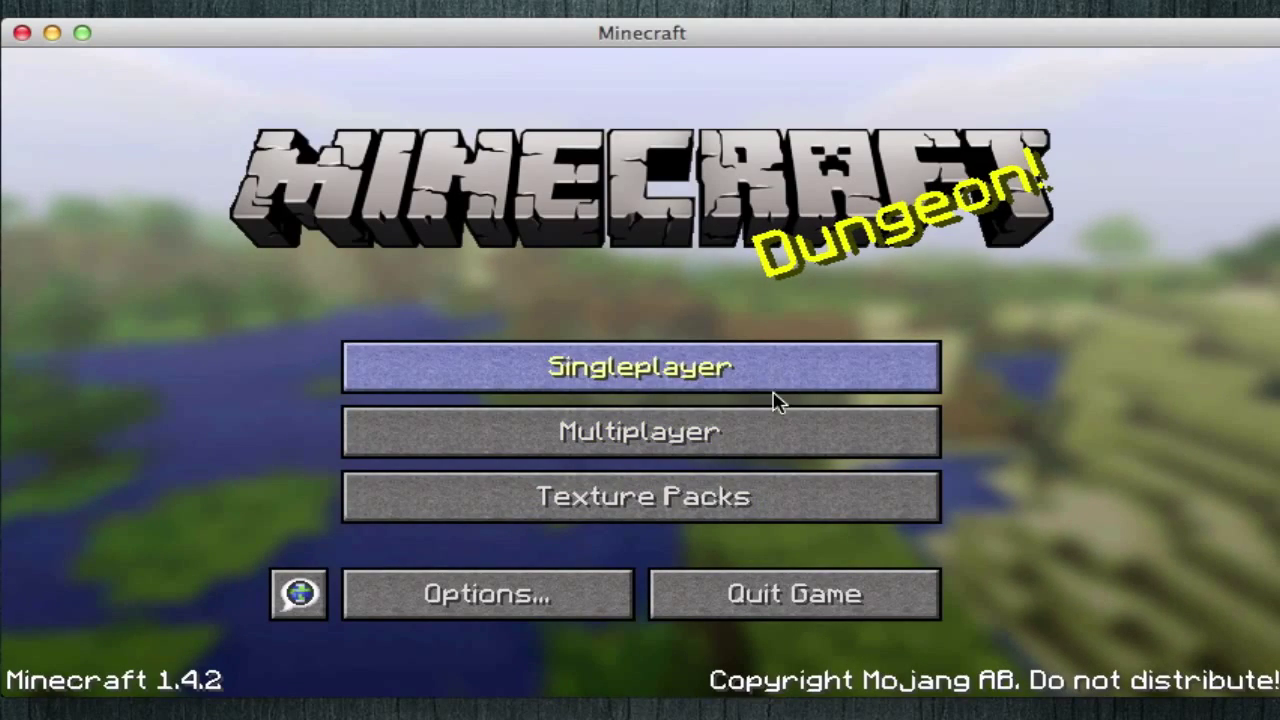
{"action": "left_click", "coordinate": [774, 390]}
- Load the chosen world and show the F3 debug overlay reporting 2043MB memory
{"action": "double_click", "coordinate": [583, 199]}
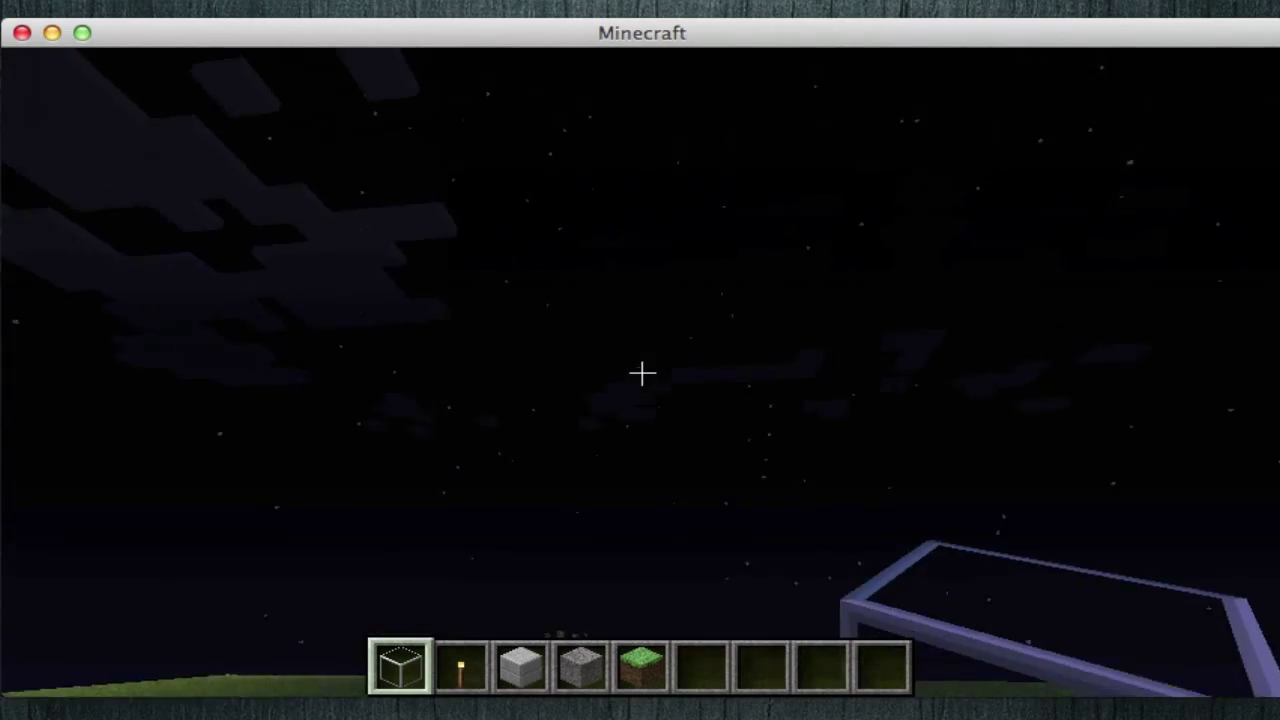
{"action": "key", "text": "F3"}
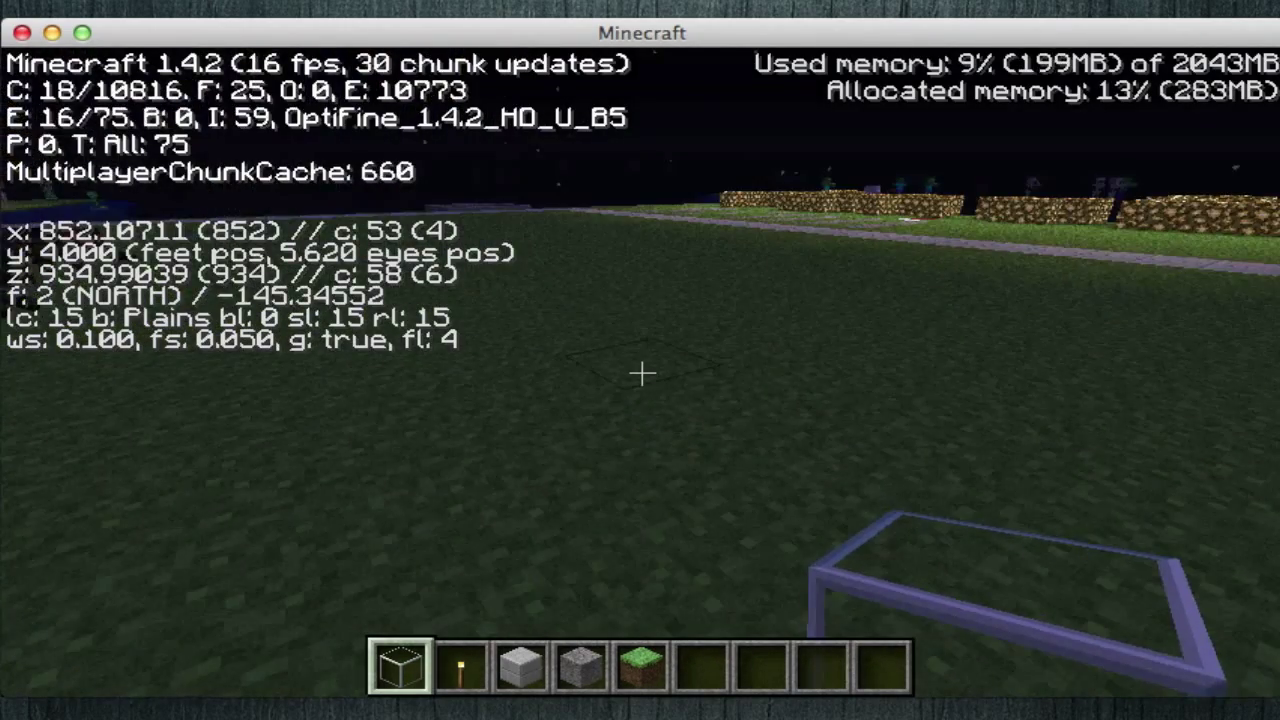
{"action": "scroll", "coordinate": [641, 373], "scroll_direction": "down", "scroll_amount": 3}
{"action": "scroll", "coordinate": [641, 373], "scroll_direction": "down", "scroll_amount": 1}
{"action": "scroll", "coordinate": [641, 373], "scroll_direction": "down", "scroll_amount": 2}
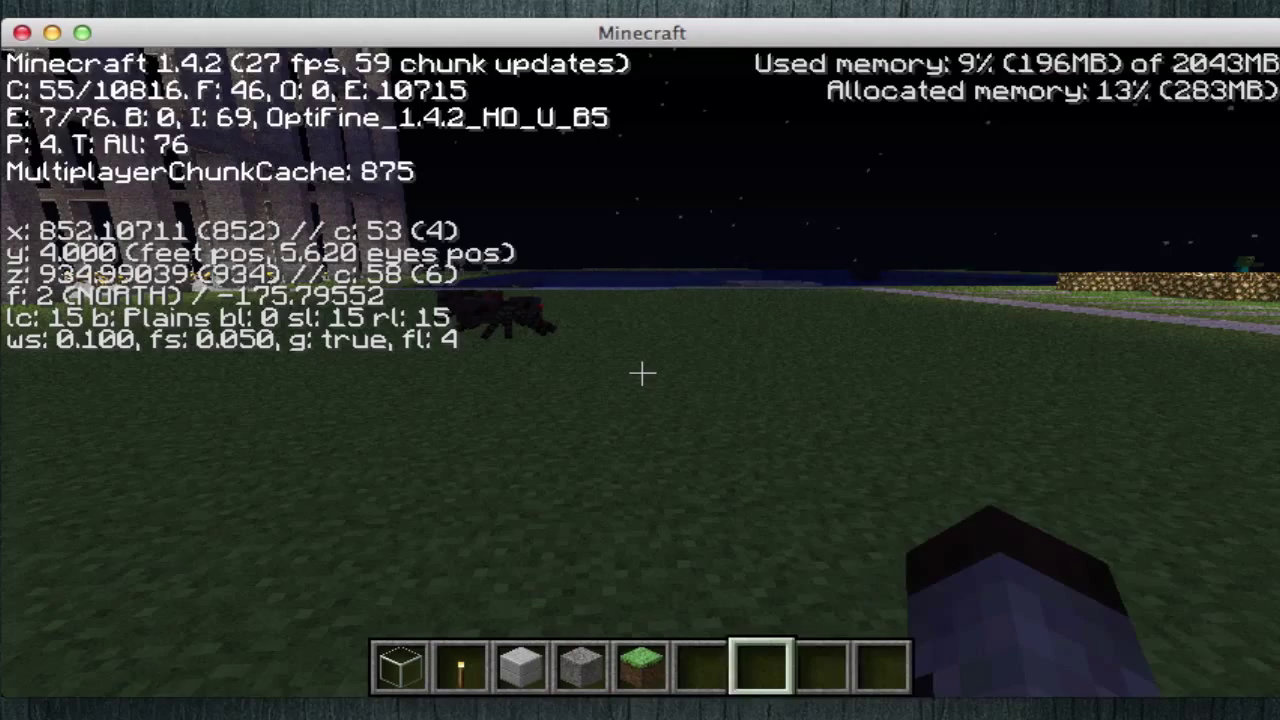
{"action": "scroll", "coordinate": [641, 373], "scroll_direction": "down", "scroll_amount": 1}
{"action": "scroll", "coordinate": [641, 373], "scroll_direction": "up", "scroll_amount": 1}
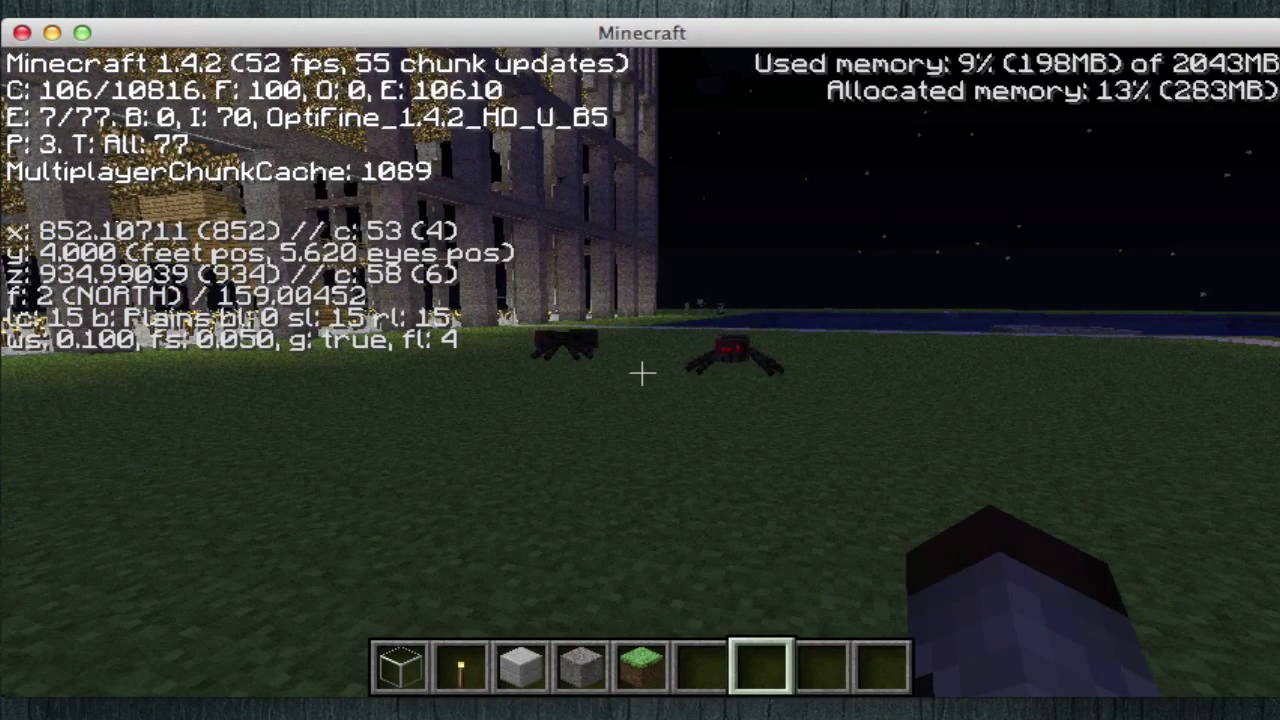
- Walk toward the spiders and attack the one ahead
{"action": "key", "text": "w"}
{"action": "key", "text": "w"}
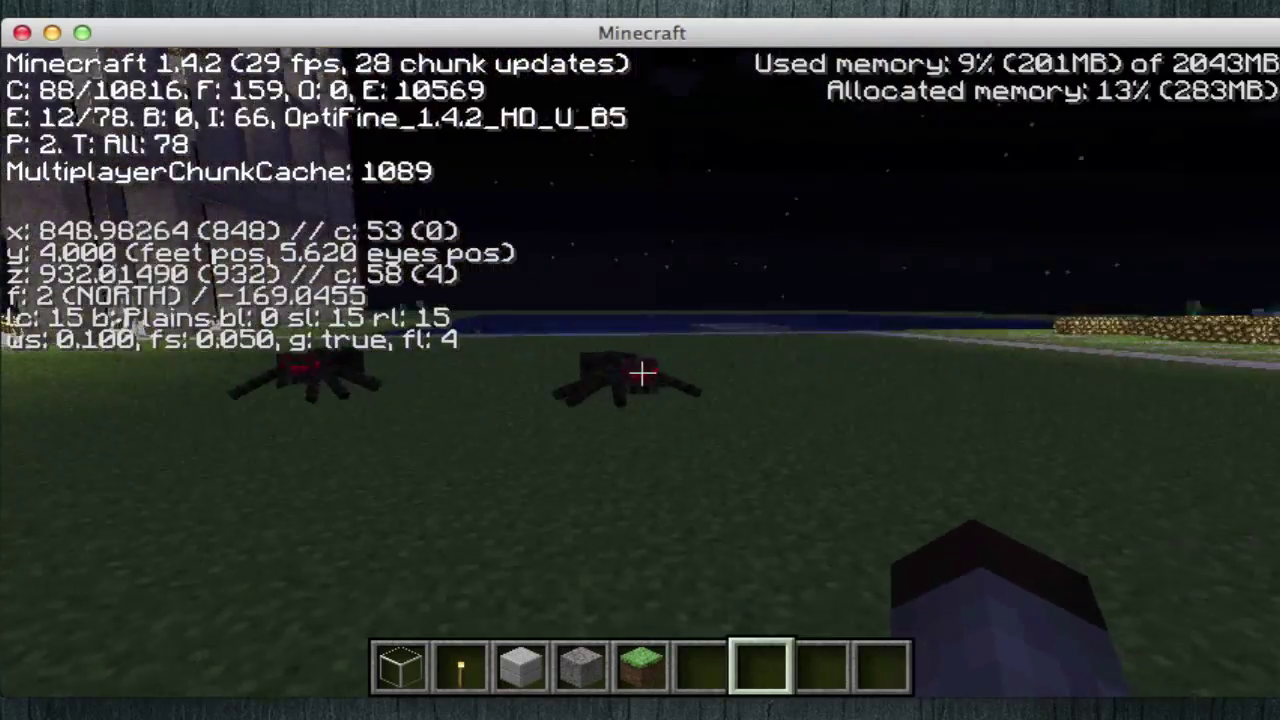
{"action": "left_click", "coordinate": [641, 373]}
{"action": "left_click", "coordinate": [641, 373]}
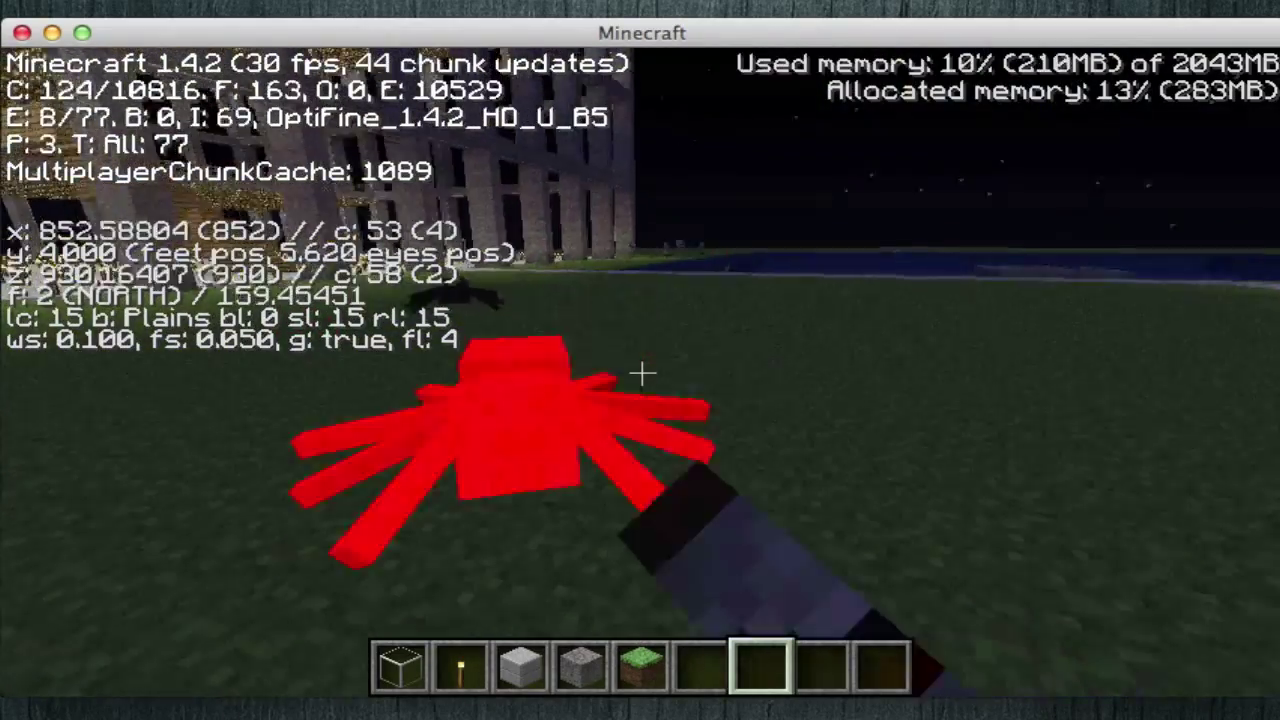
{"action": "left_click", "coordinate": [641, 373]}
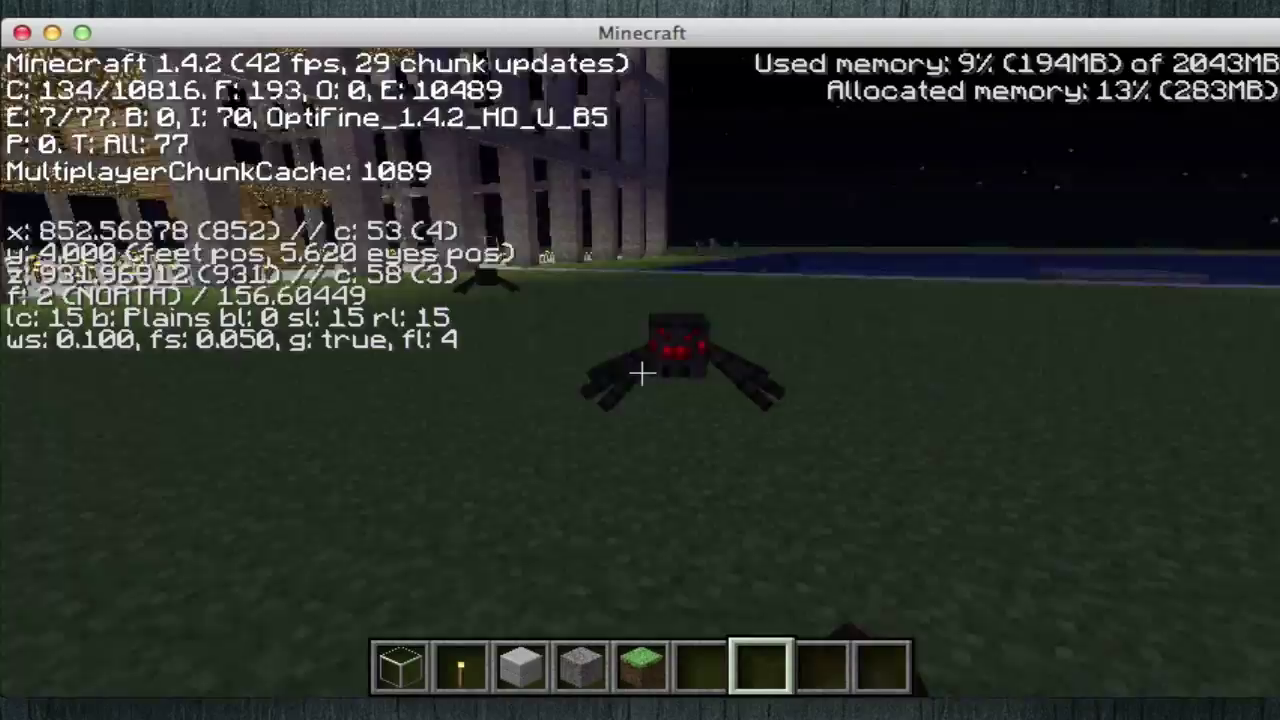
{"action": "left_click", "coordinate": [641, 373]}
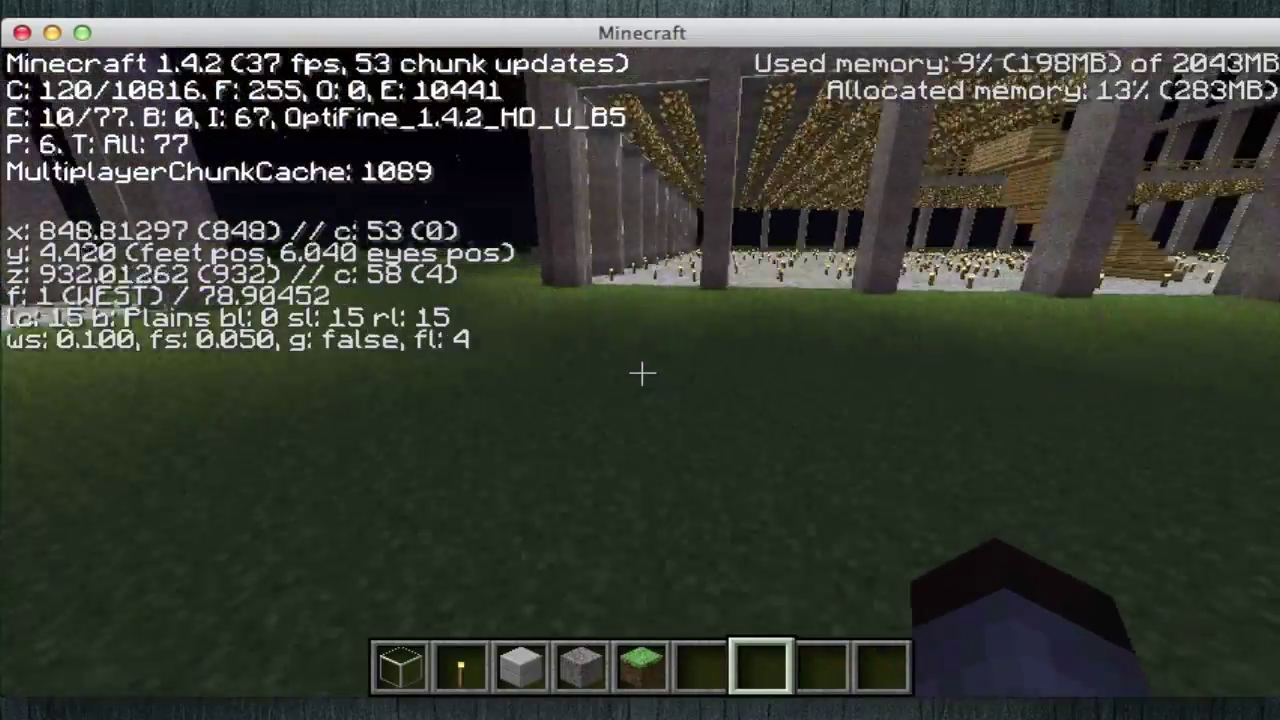
- Walk north beside the building and kill the approaching spider
{"action": "key", "text": "w"}
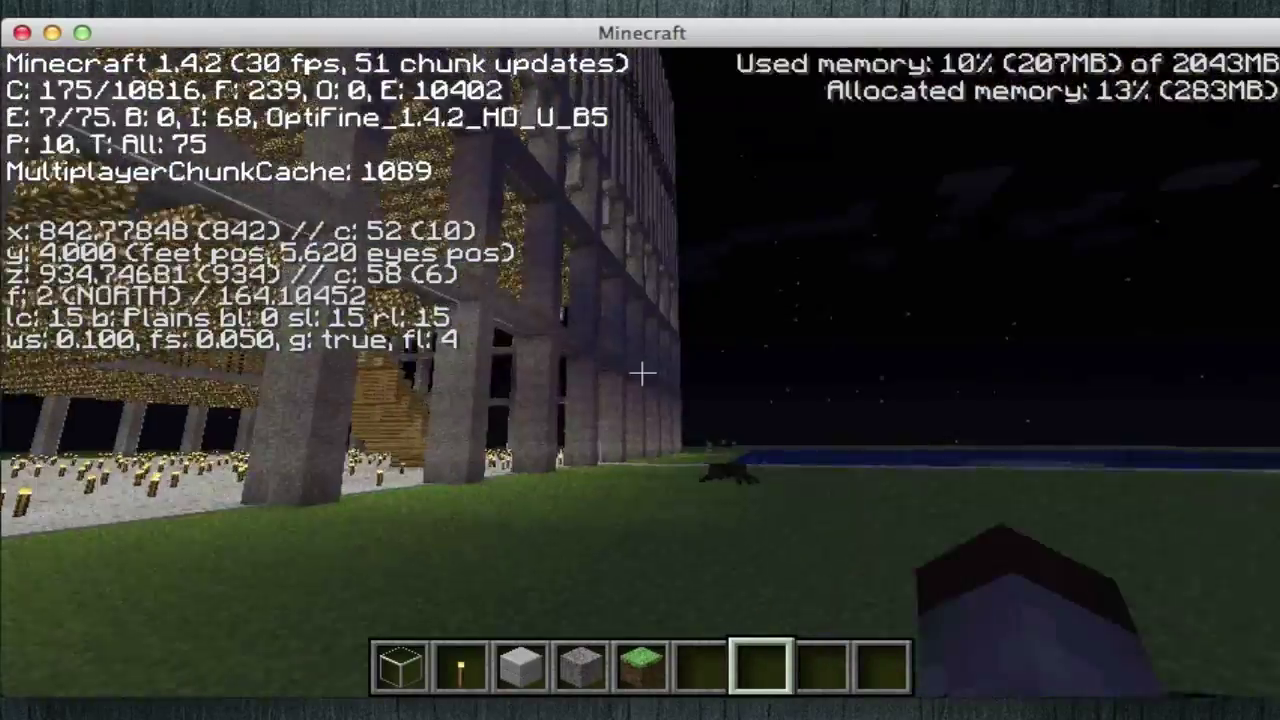
{"action": "key", "text": "w"}
{"action": "left_click", "coordinate": [641, 373]}
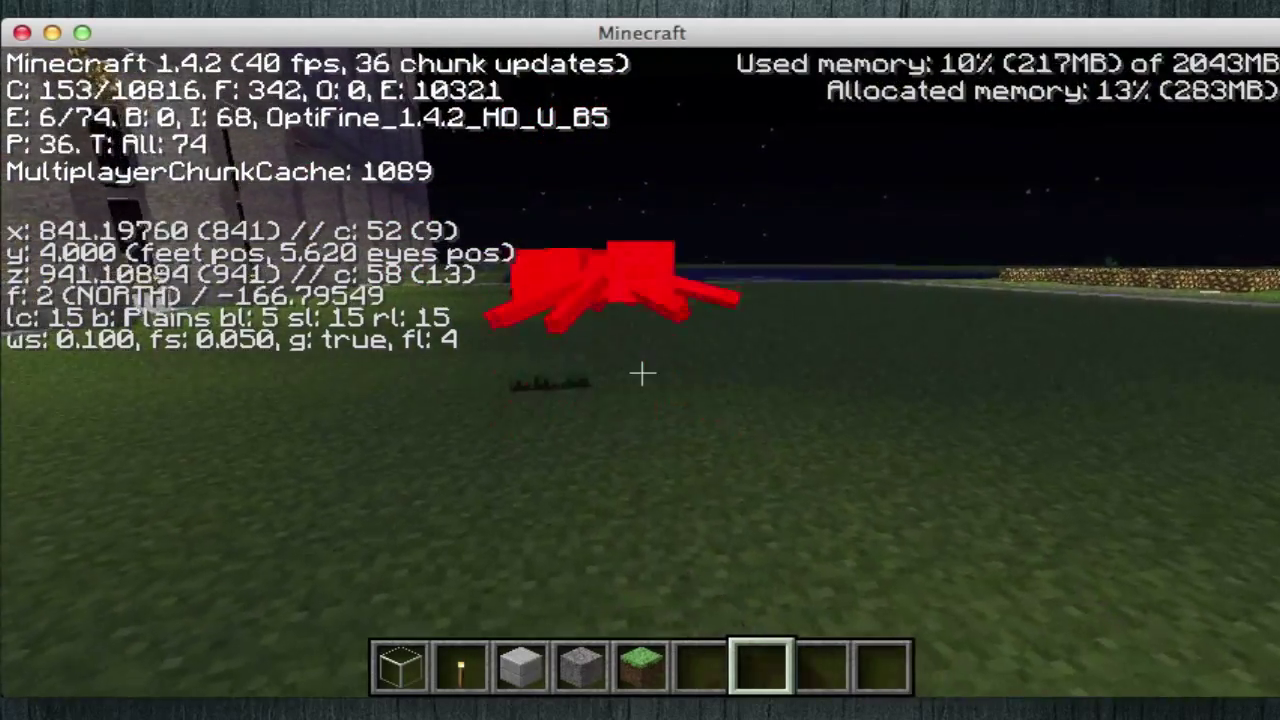
{"action": "left_click", "coordinate": [641, 373]}
{"action": "left_click", "coordinate": [641, 373]}
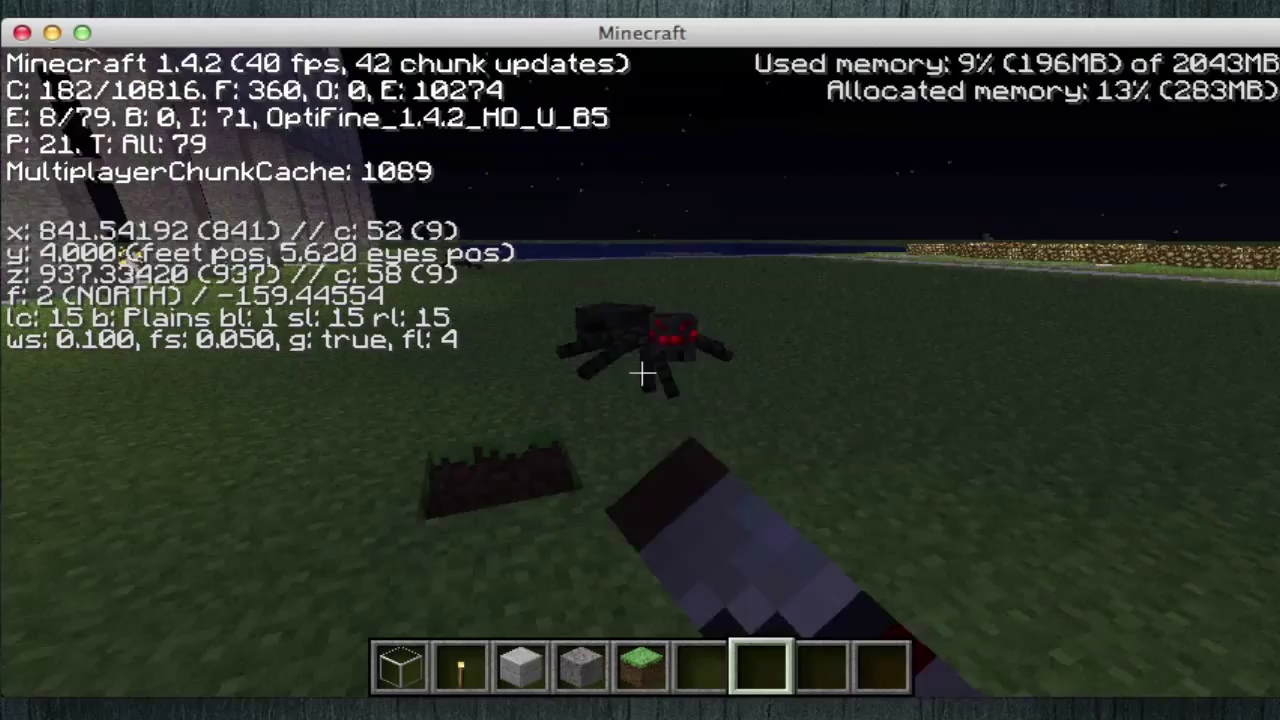
{"action": "left_click", "coordinate": [641, 373]}
{"action": "left_click", "coordinate": [641, 373]}
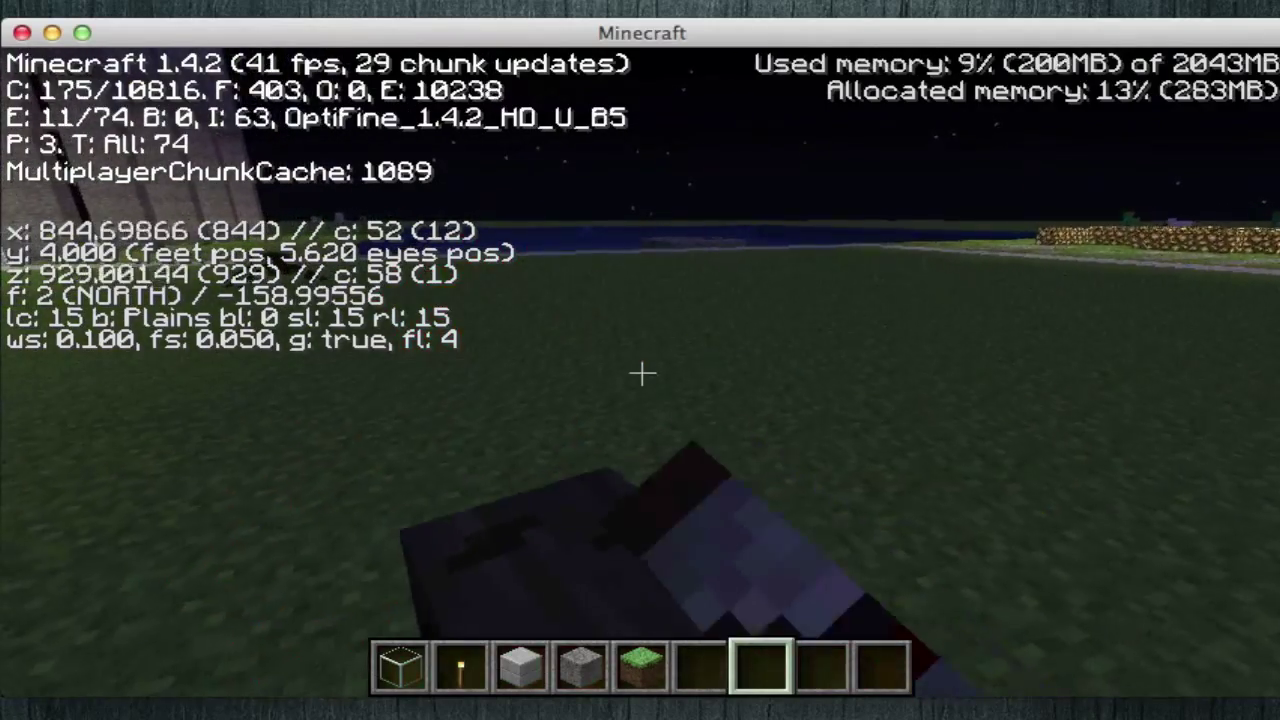
{"action": "left_click", "coordinate": [641, 373]}
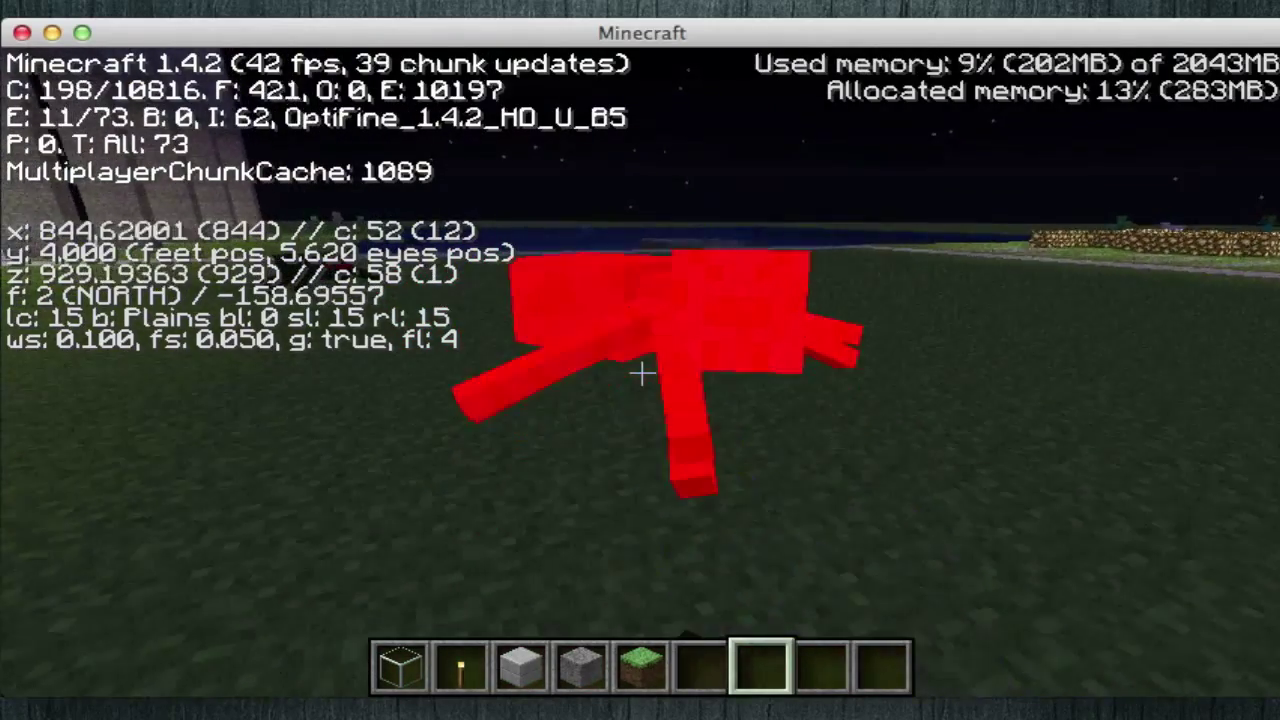
{"action": "left_click", "coordinate": [641, 373]}
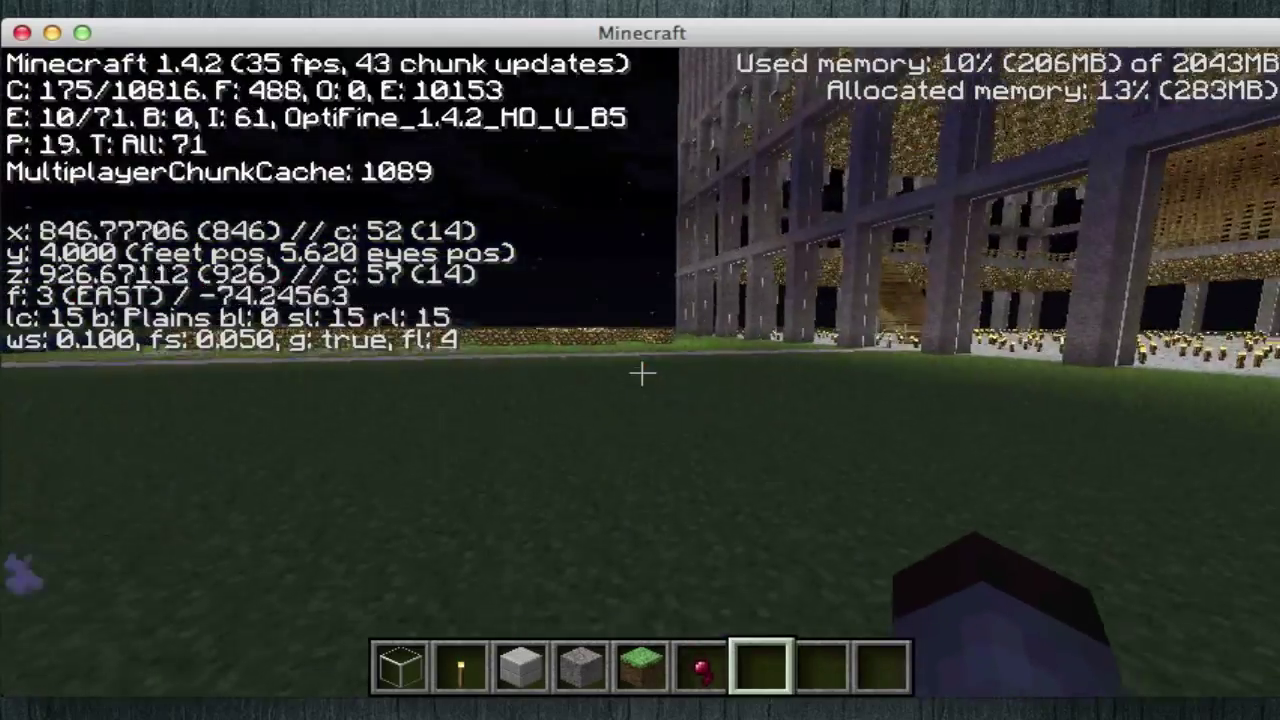
- Keep walking forward across the grass
{"action": "scroll", "coordinate": [641, 373], "scroll_direction": "up", "scroll_amount": 1}
{"action": "key", "text": "w"}
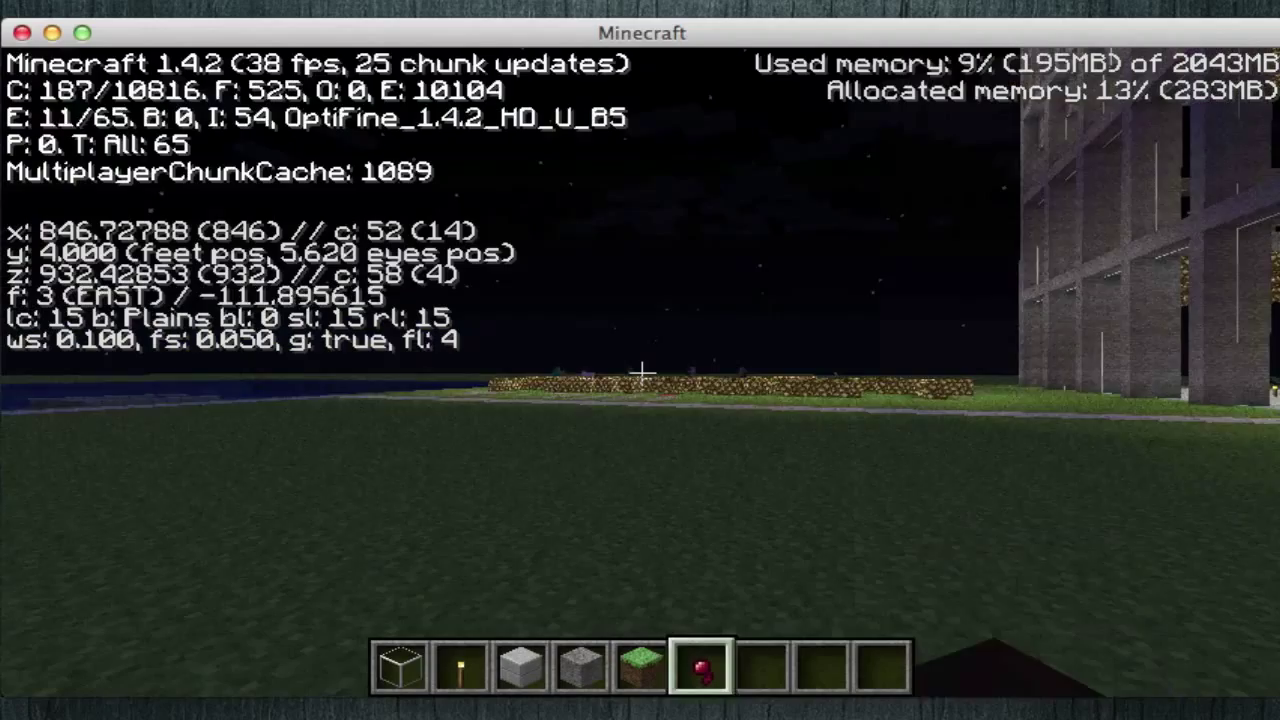
{"action": "scroll", "coordinate": [641, 373], "scroll_direction": "down", "scroll_amount": 1}
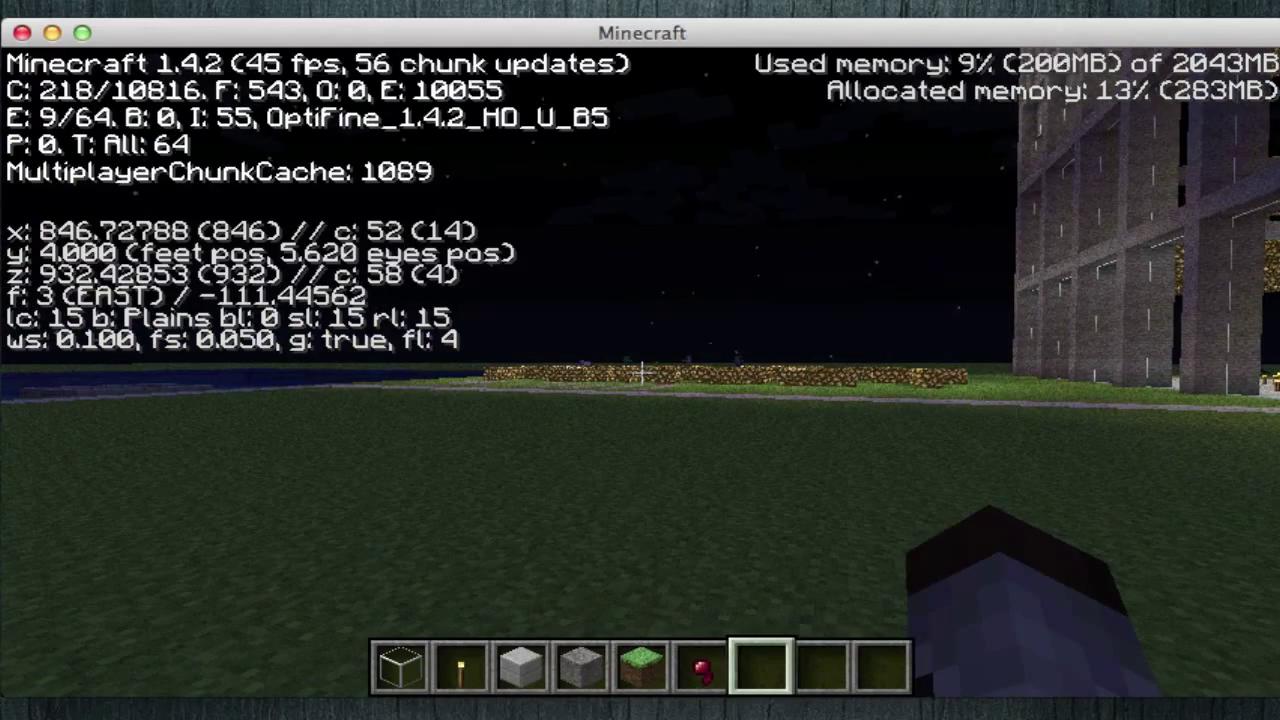